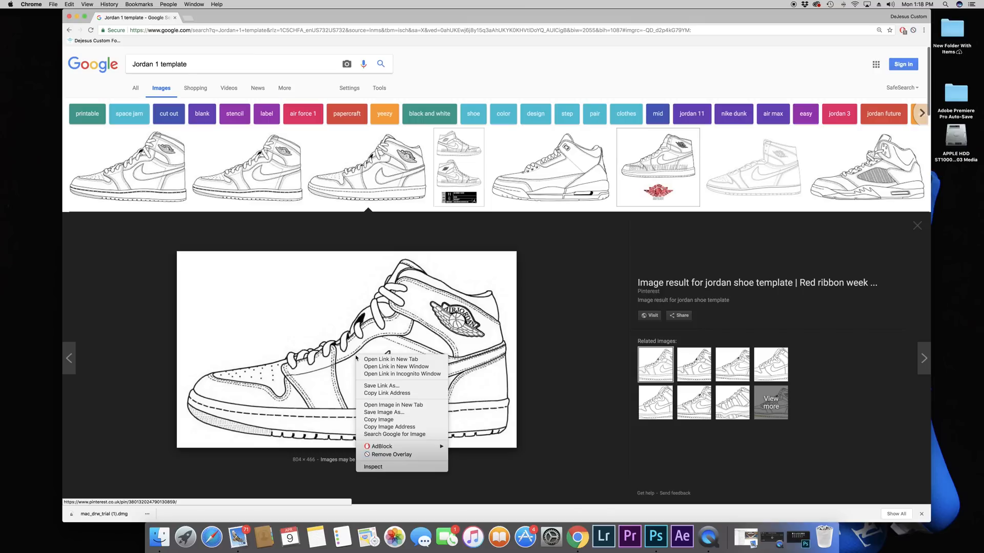
Step: Copy the Jordan 1 template image and paste it into a new 804 × 466 pixel Photoshop document with a white background
click(394, 420)
click(656, 537)
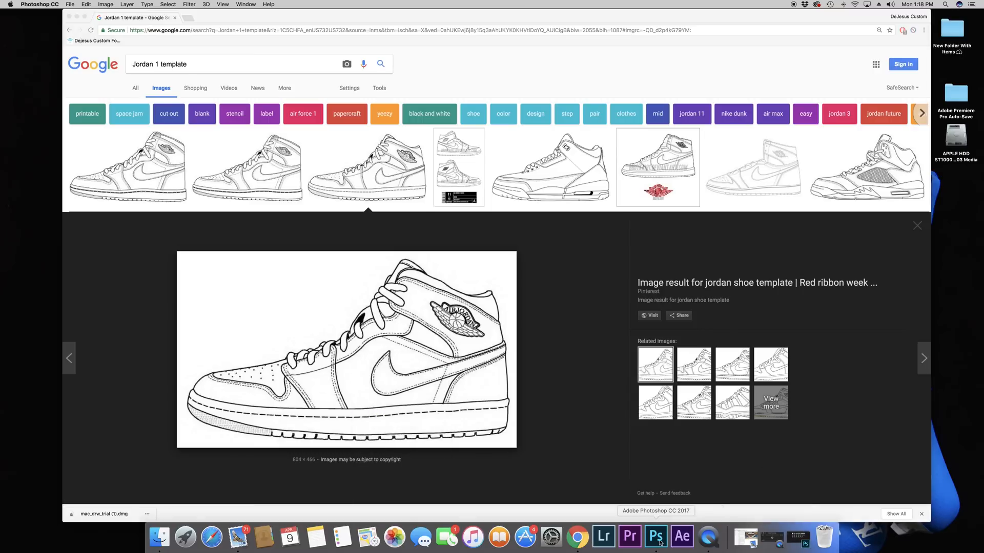
click(71, 5)
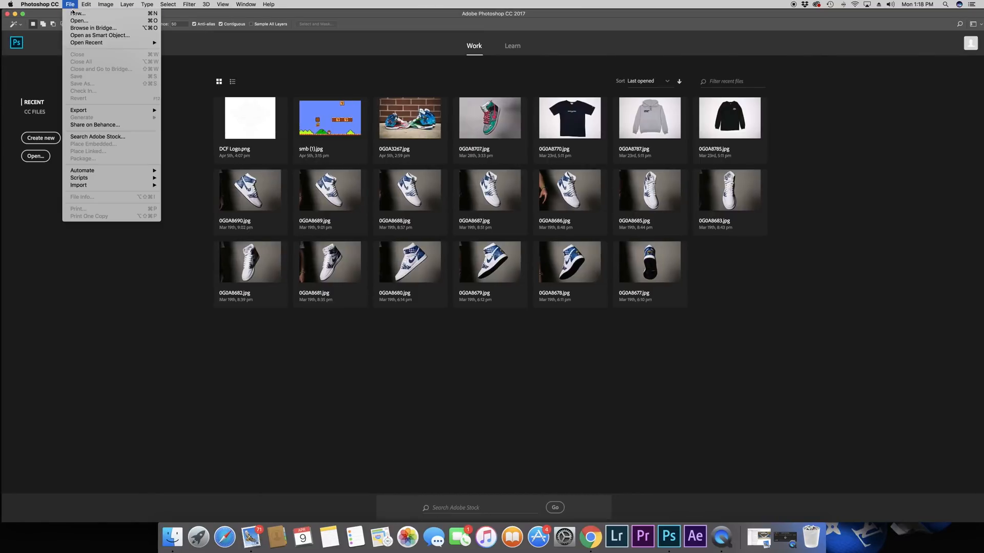
click(83, 14)
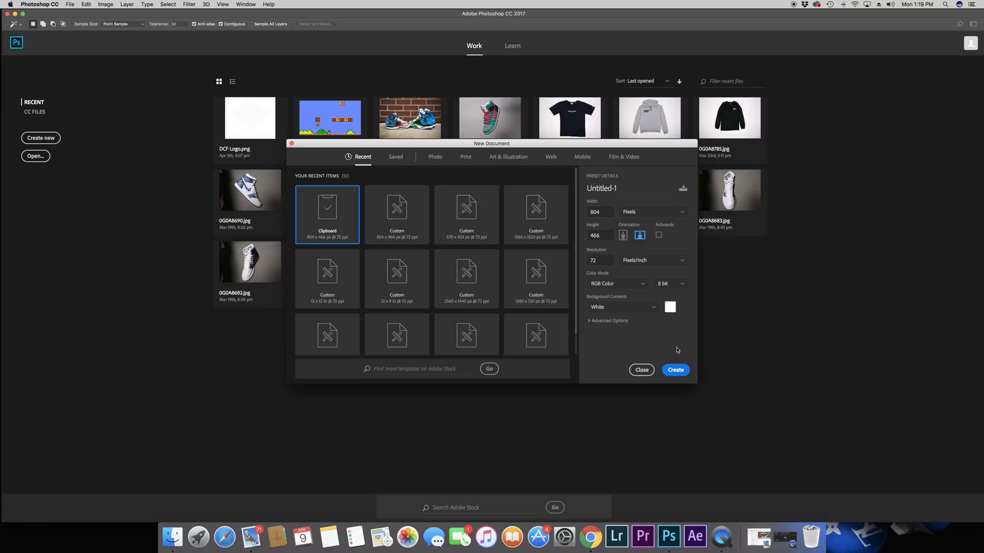
click(675, 370)
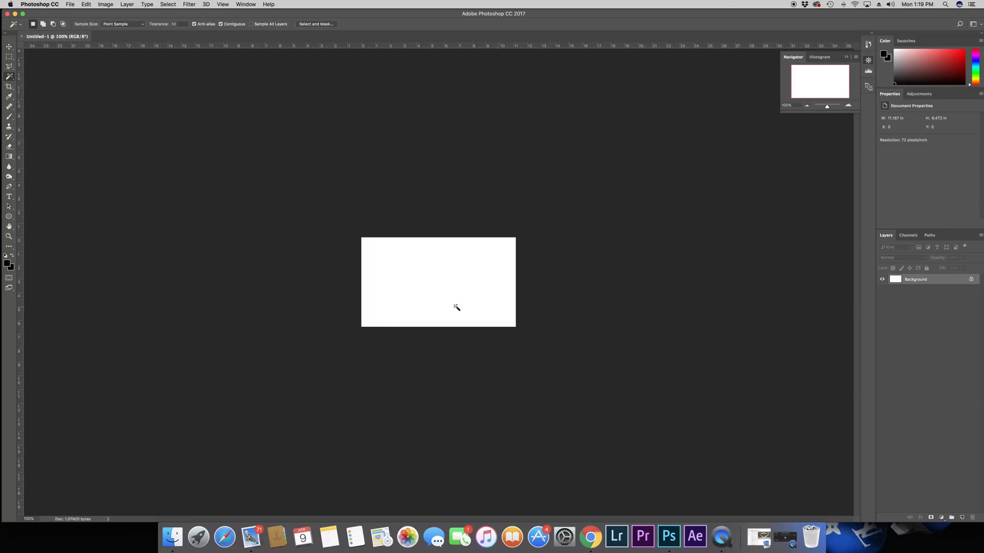
key(super+v)
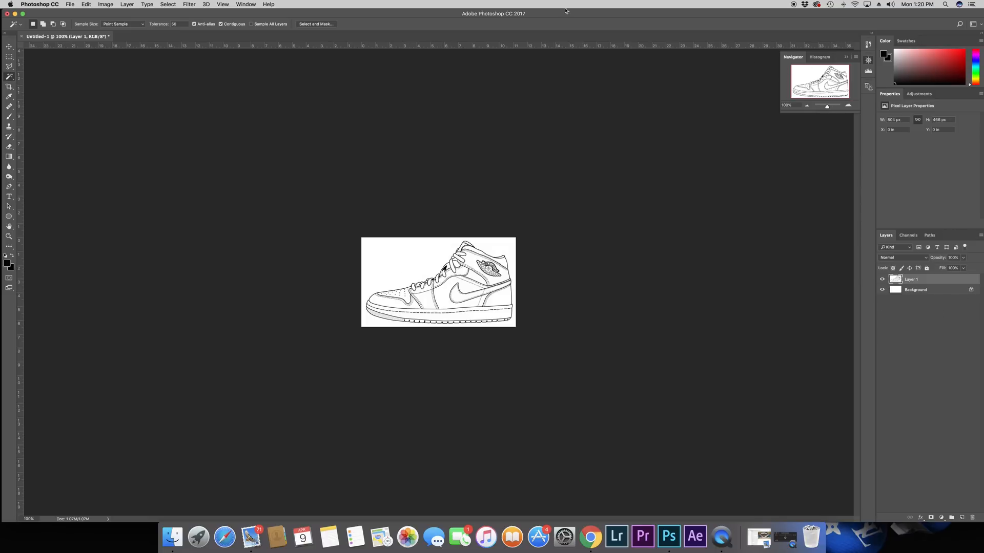
Step: Enlarge the view of the pasted shoe drawing to about 259%
click(242, 3)
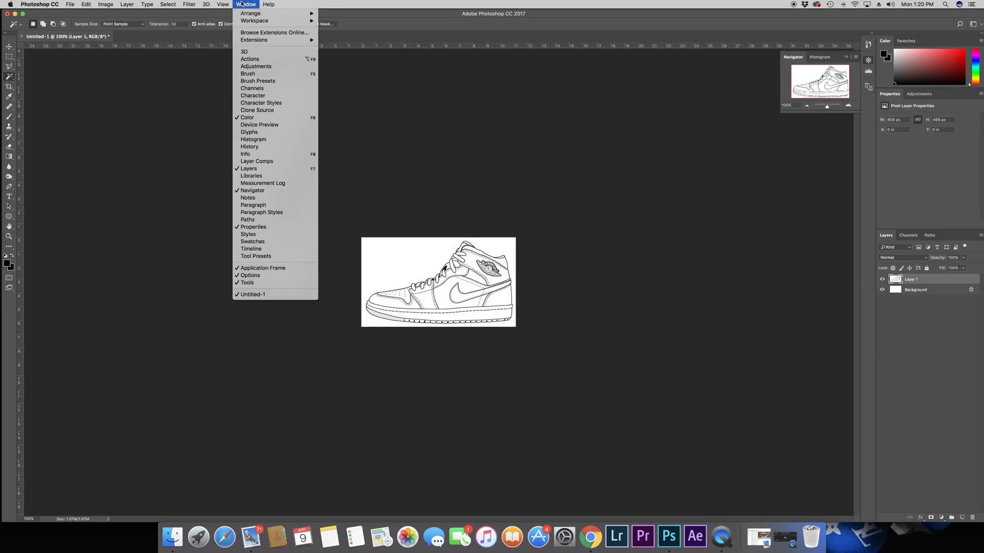
click(826, 107)
mouse_move(826, 106)
mouse_down()
mouse_move(835, 108)
mouse_move(824, 82)
mouse_move(793, 69)
mouse_move(792, 94)
mouse_move(831, 107)
mouse_up()
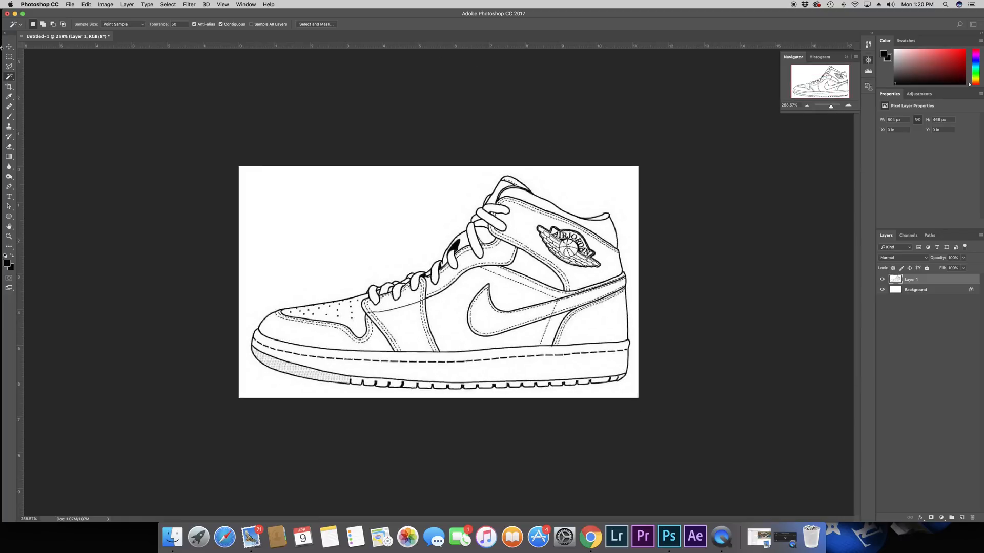
right_click(9, 76)
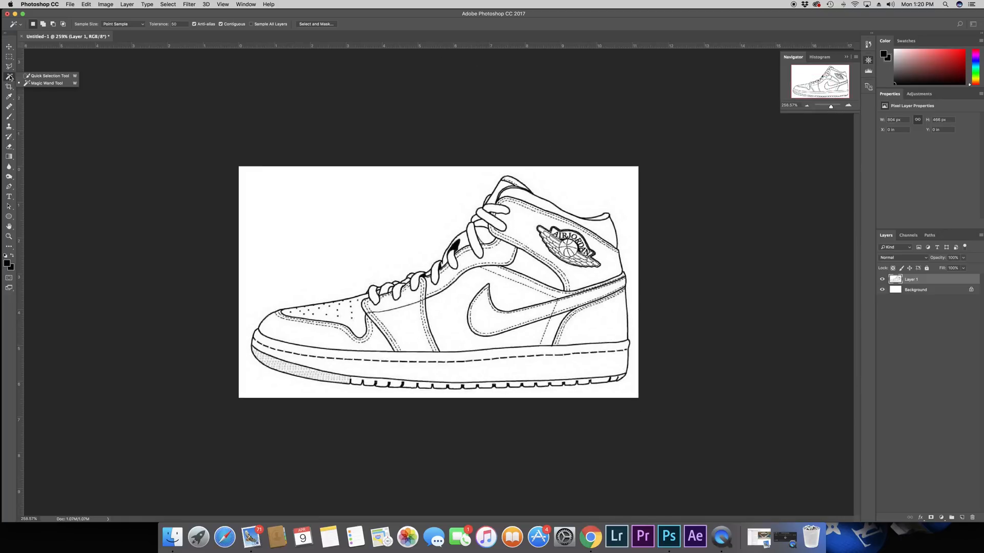
click(45, 76)
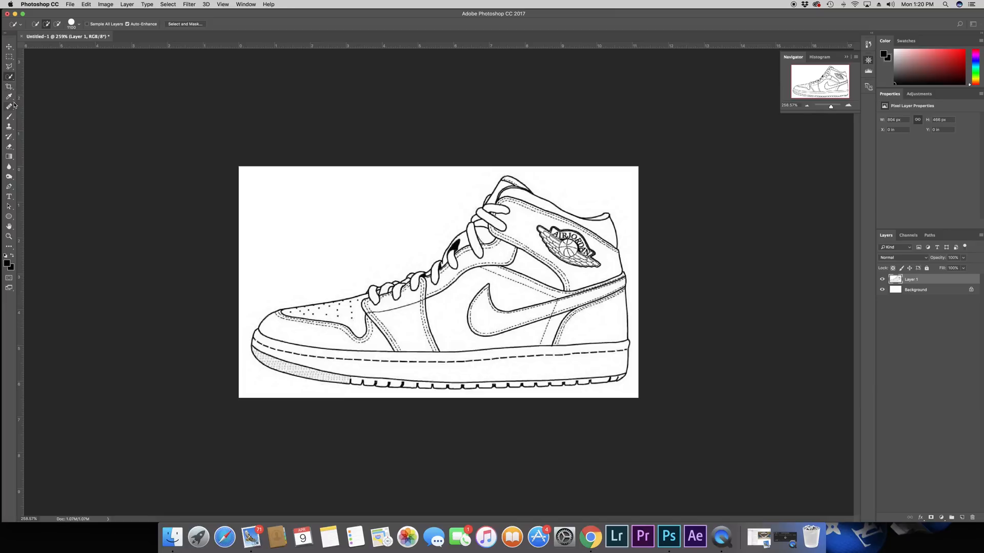
click(10, 67)
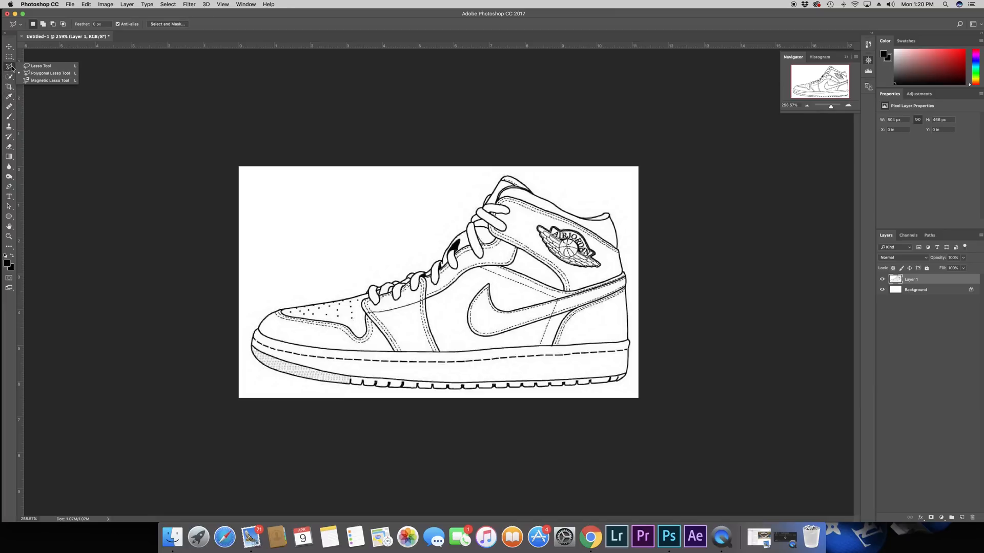
click(10, 76)
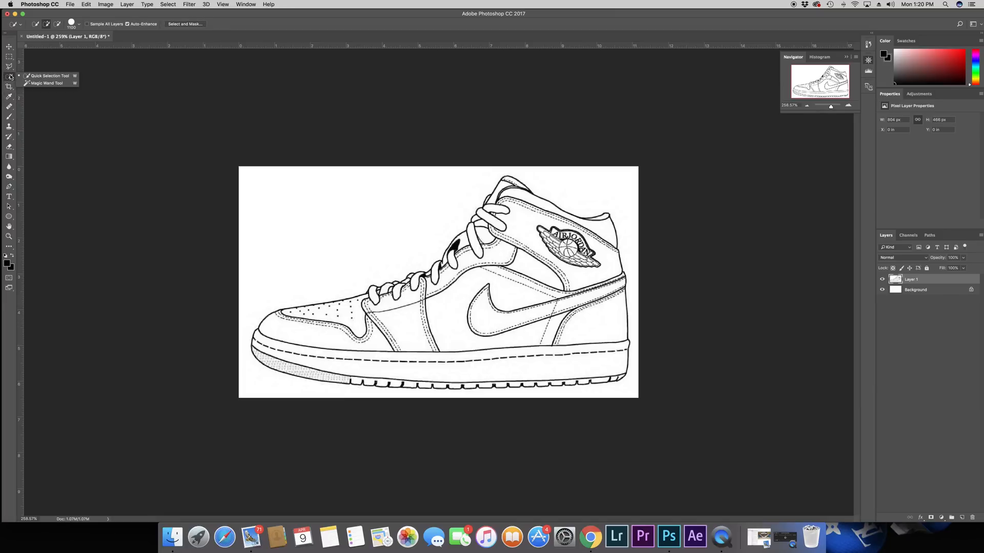
click(32, 83)
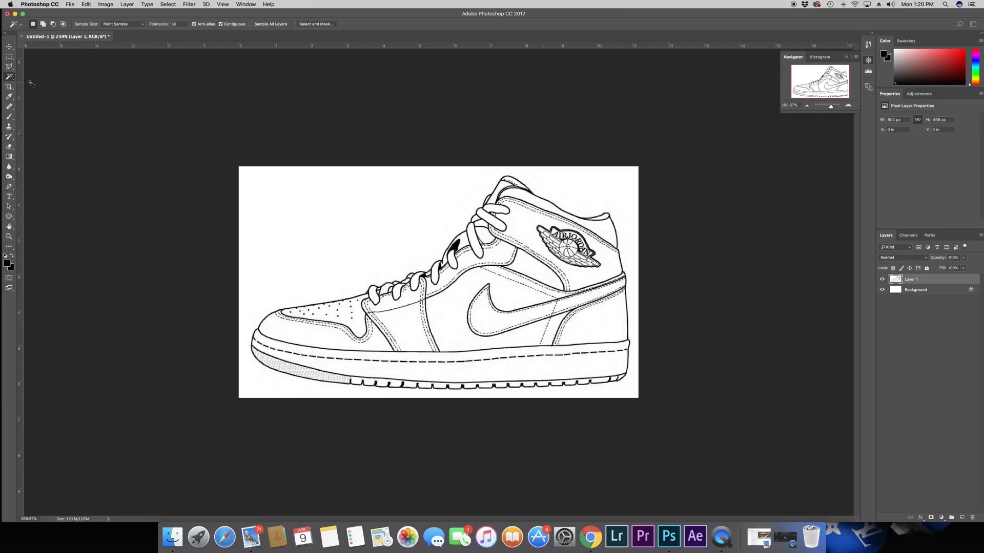
Step: Select the panels of the shoe's upper with the Magic Wand at a tolerance of 100 and add a new layer
click(181, 24)
text(100)
key(shift)
click(962, 519)
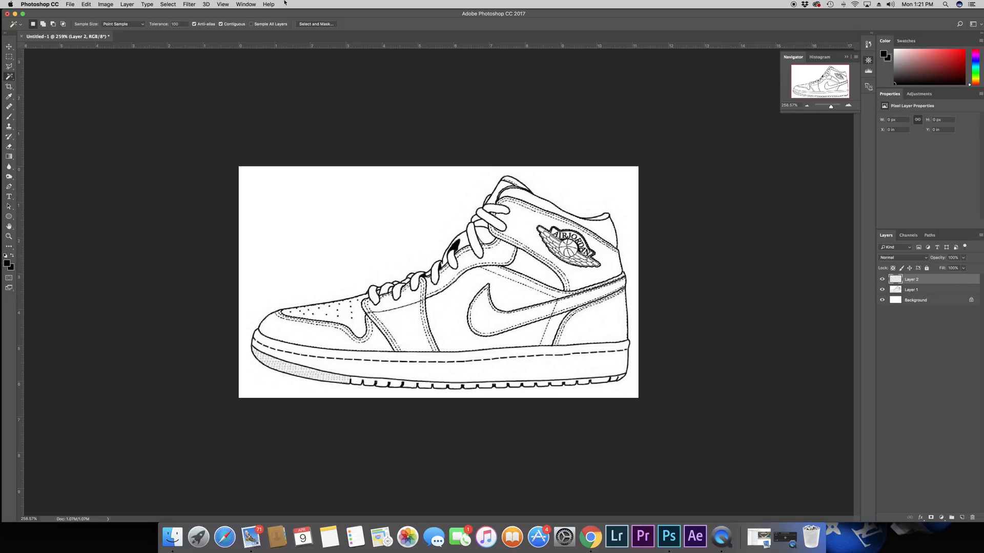
Step: Fill the selected upper panels on the new layer with pure red using the Paint Bucket
click(8, 158)
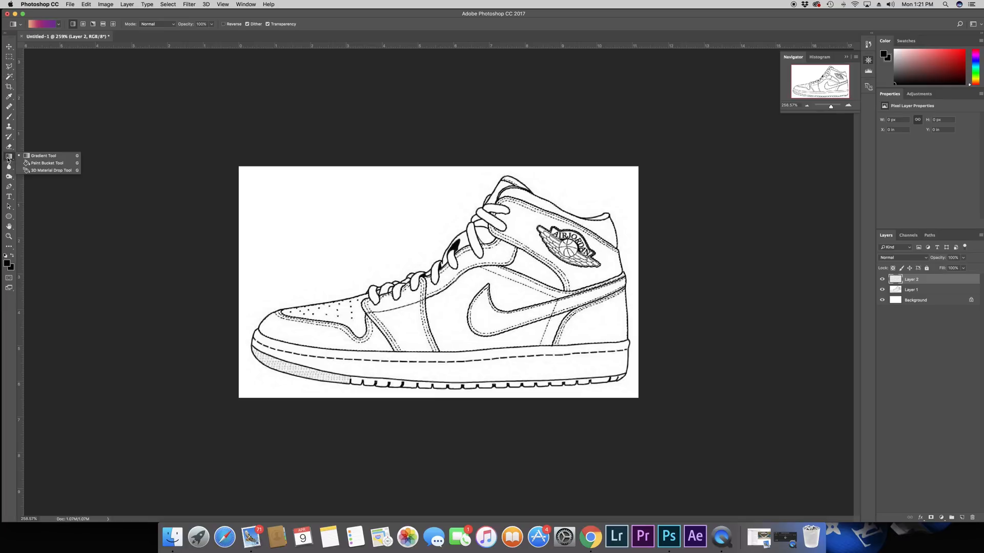
click(34, 163)
click(6, 264)
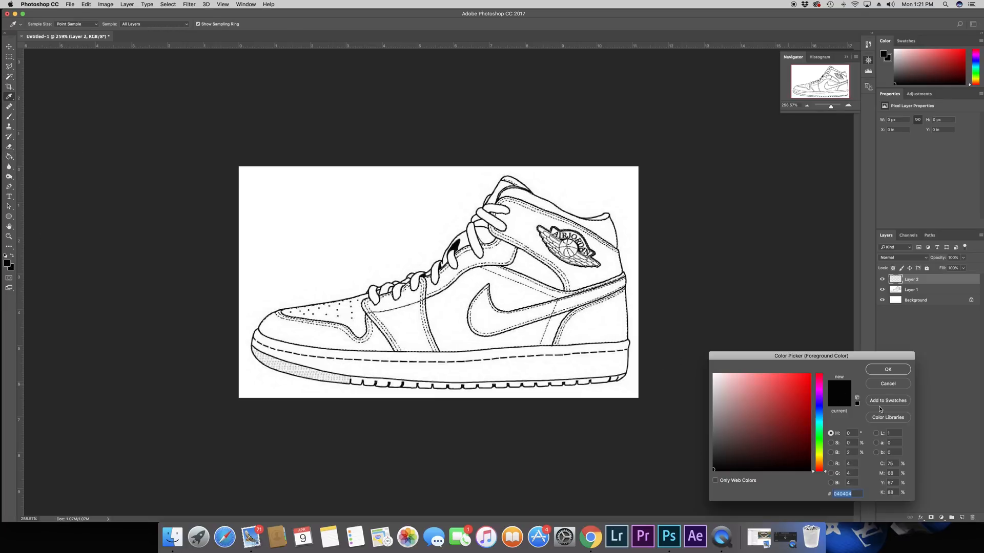
click(809, 374)
click(894, 370)
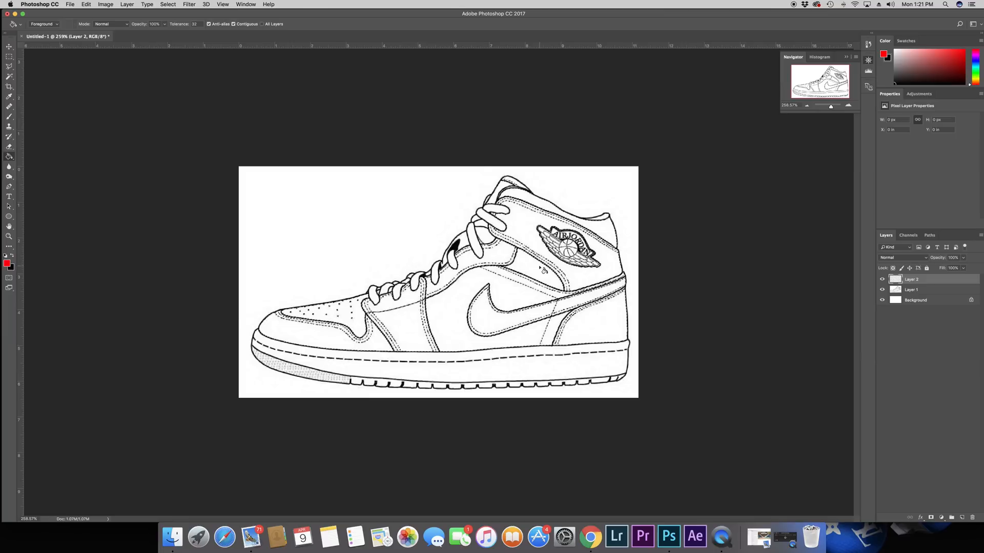
click(528, 237)
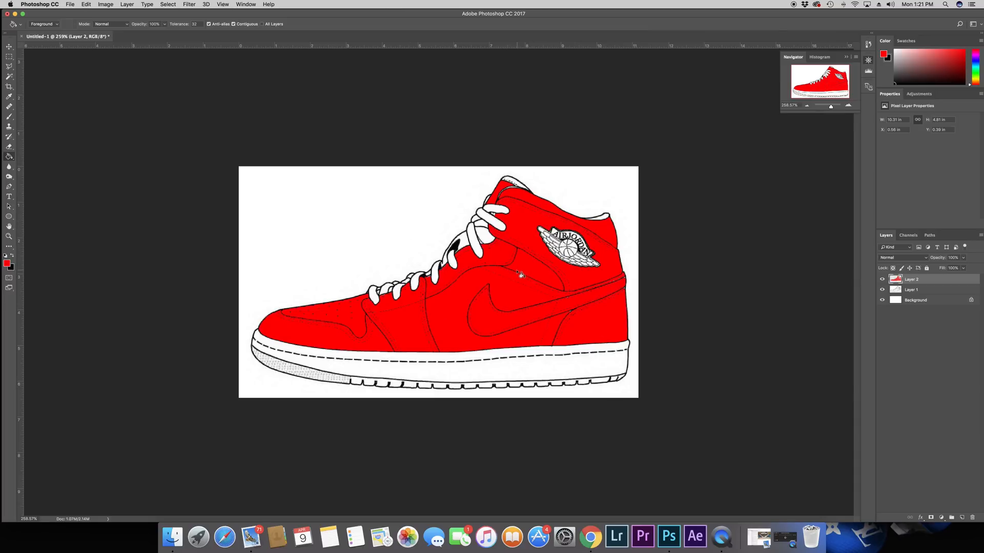
drag(830, 106, 835, 107)
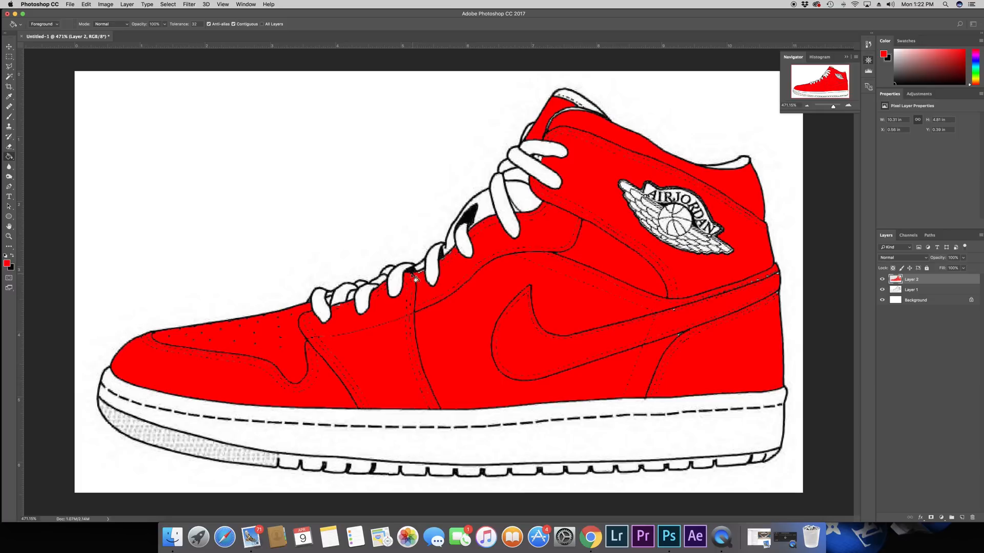
click(760, 291)
drag(835, 108, 831, 108)
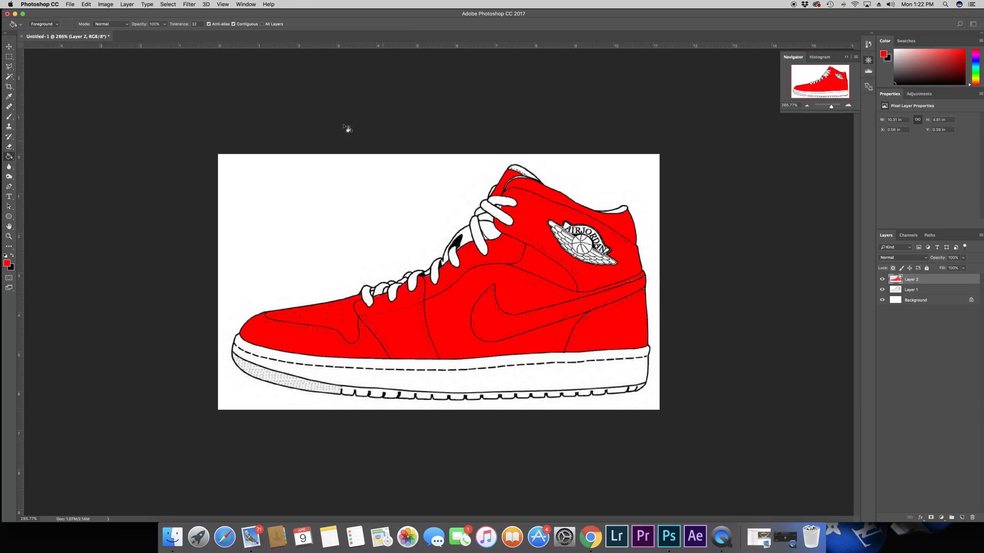
Step: Outline the area around the winged Air Jordan logo on the ankle with a closed Polygonal Lasso selection
click(9, 66)
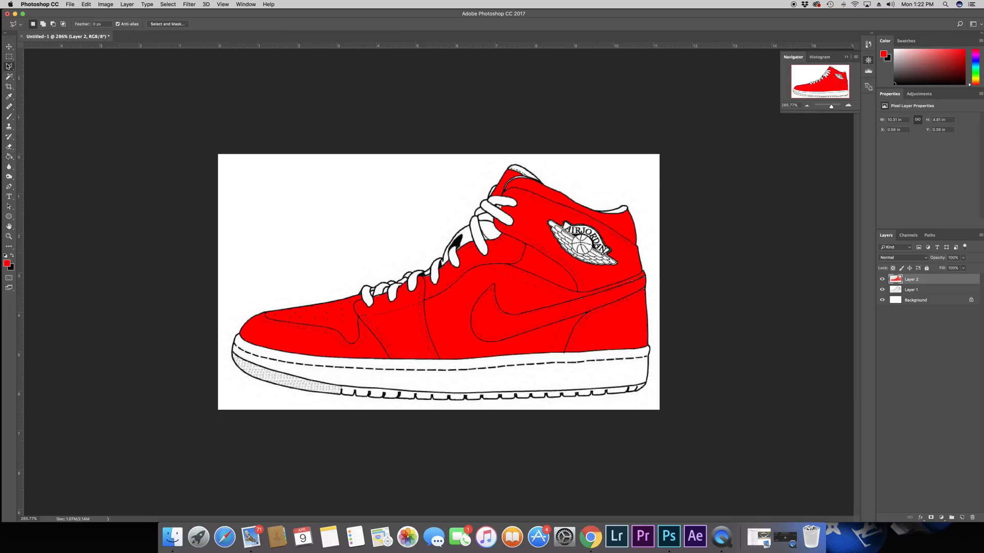
click(10, 67)
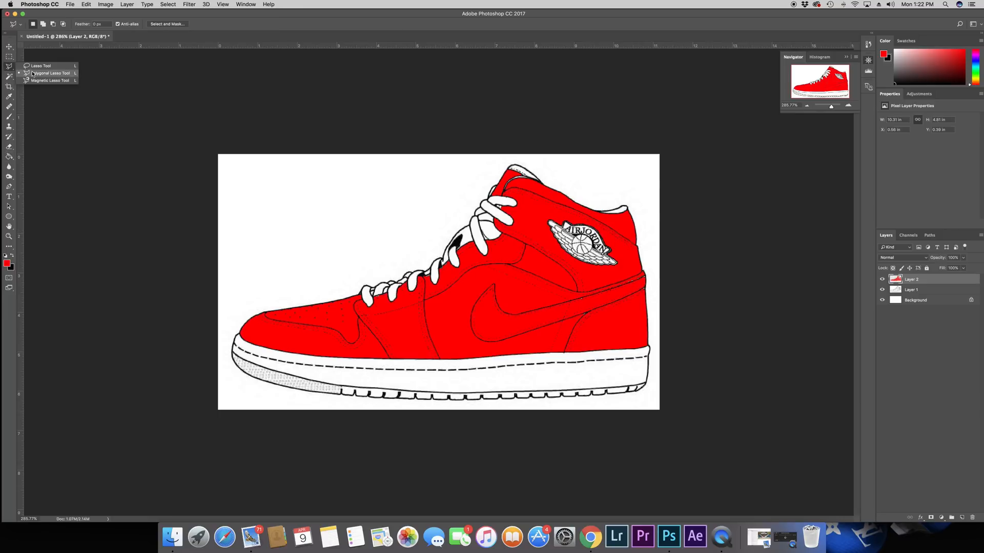
click(34, 74)
click(534, 209)
click(551, 242)
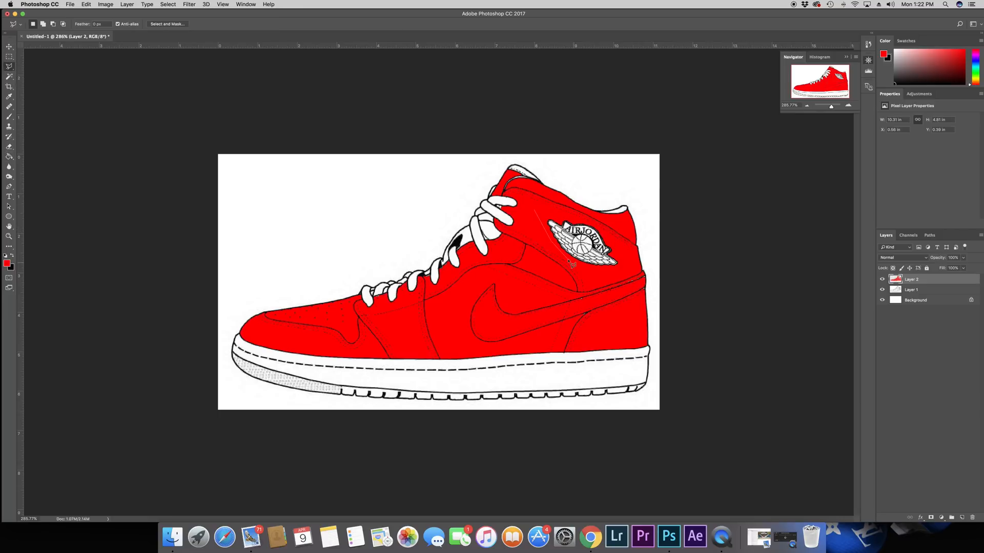
click(568, 260)
click(595, 274)
click(634, 266)
click(535, 210)
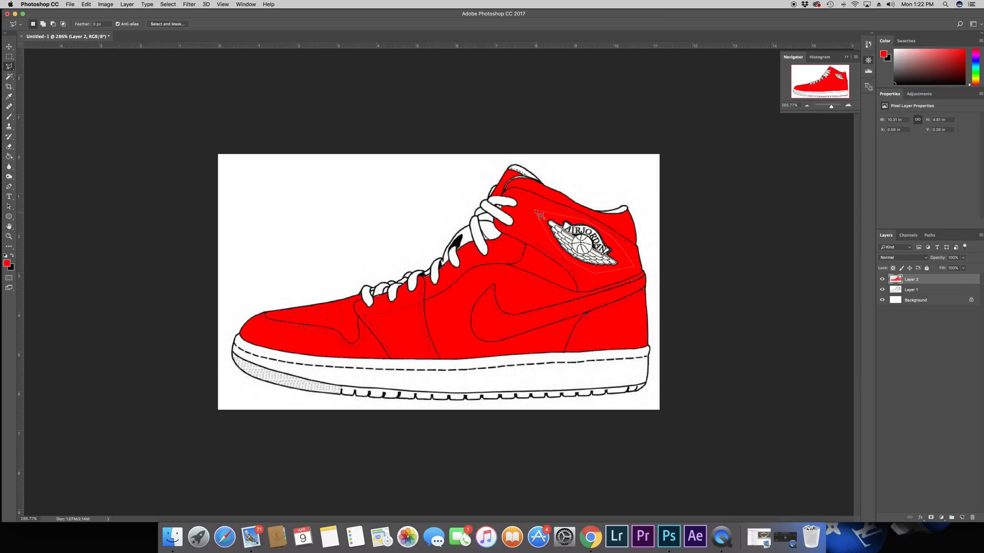
Step: Fill the selected logo area with red on a new layer using the Paint Bucket
click(962, 518)
click(10, 158)
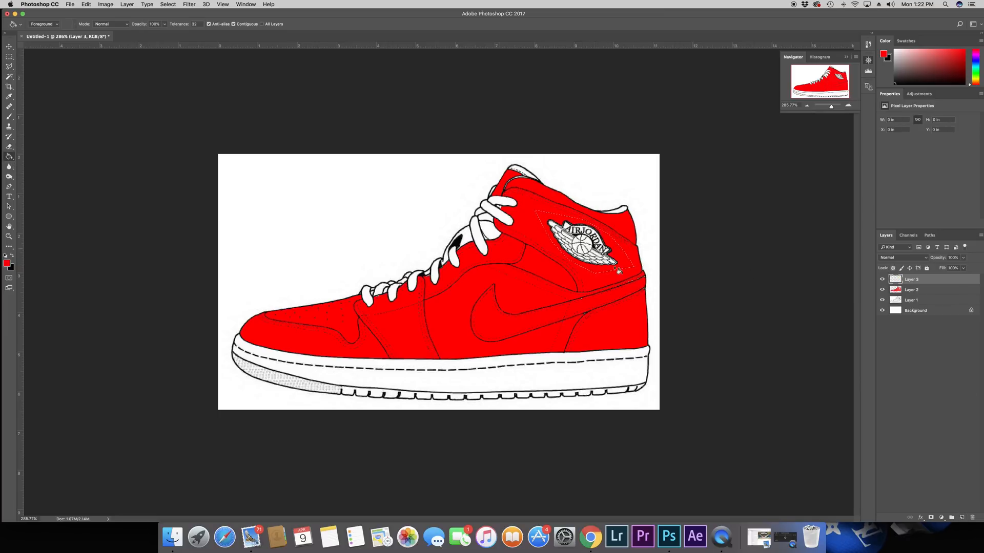
click(591, 239)
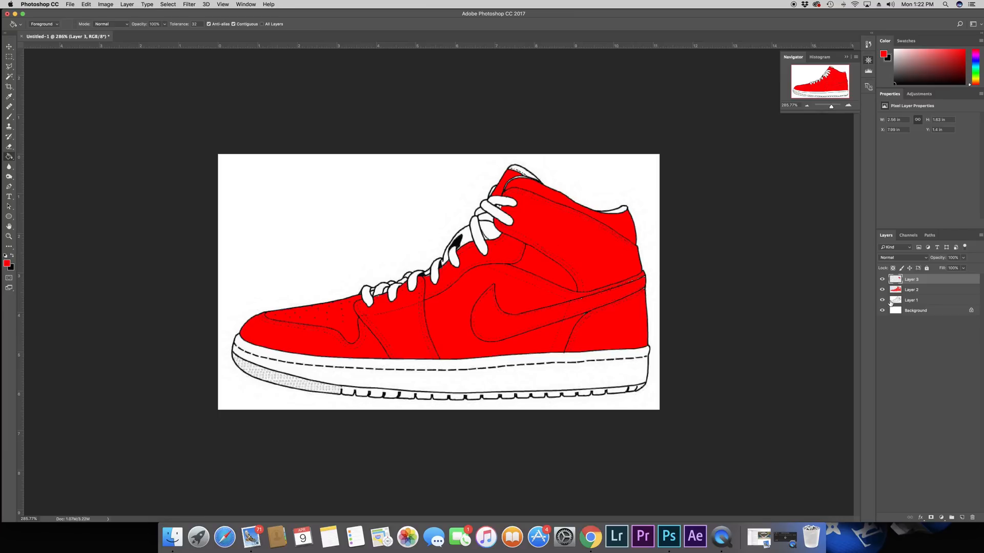
Step: Hide the template drawing and background layers, keeping only the two red fill layers visible
right_click(912, 282)
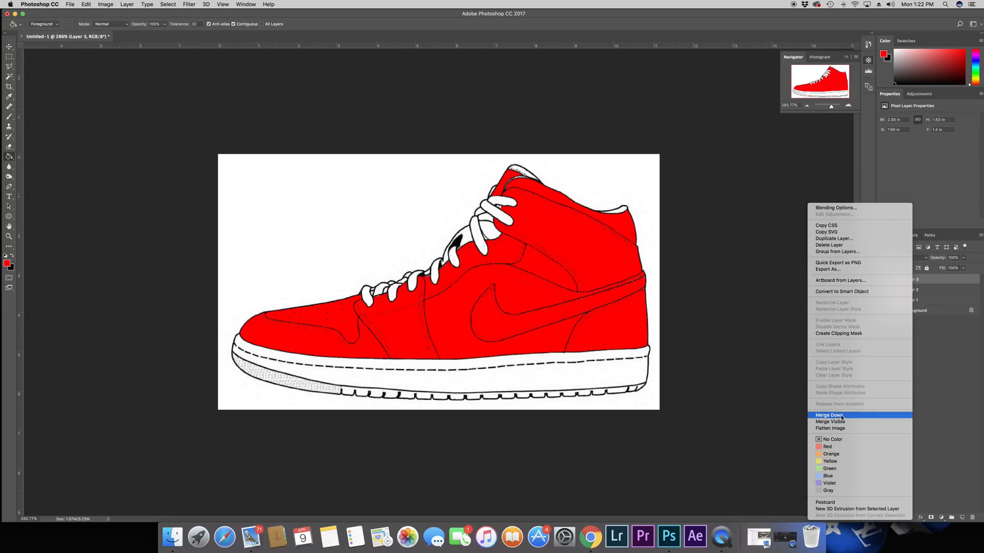
click(972, 388)
drag(883, 290, 881, 310)
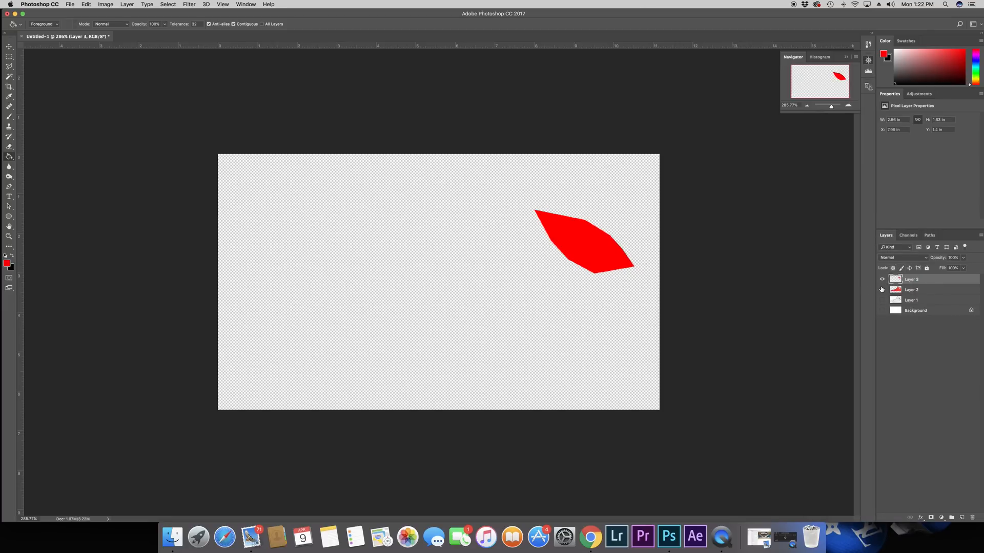
click(883, 289)
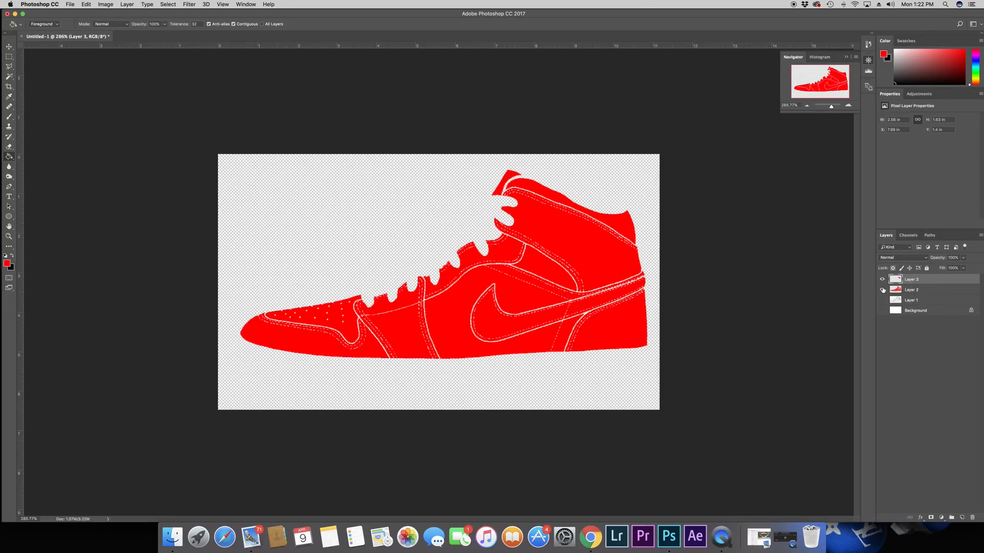
Step: Merge the two red fill layers into one and show the template drawing and background layers again
shift+click(916, 290)
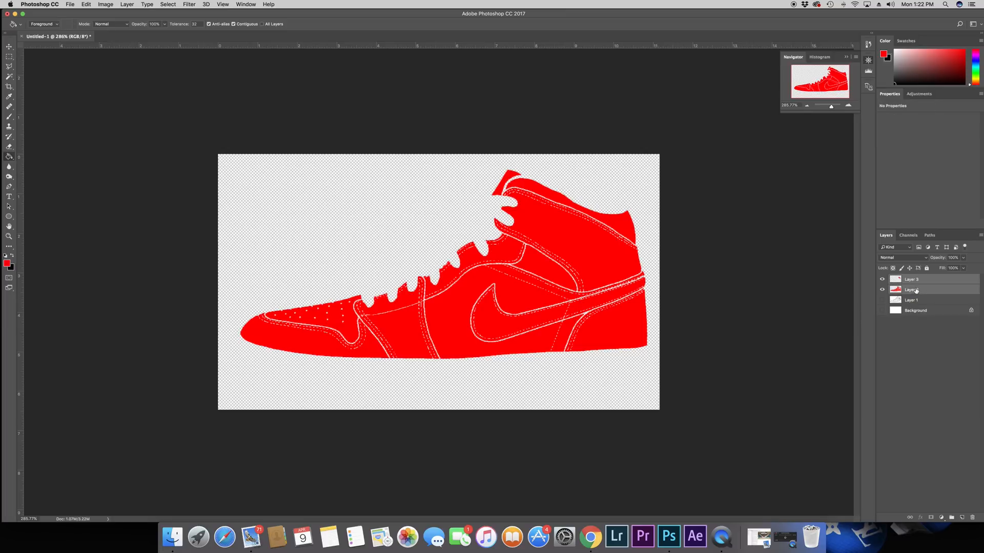
right_click(915, 291)
click(860, 418)
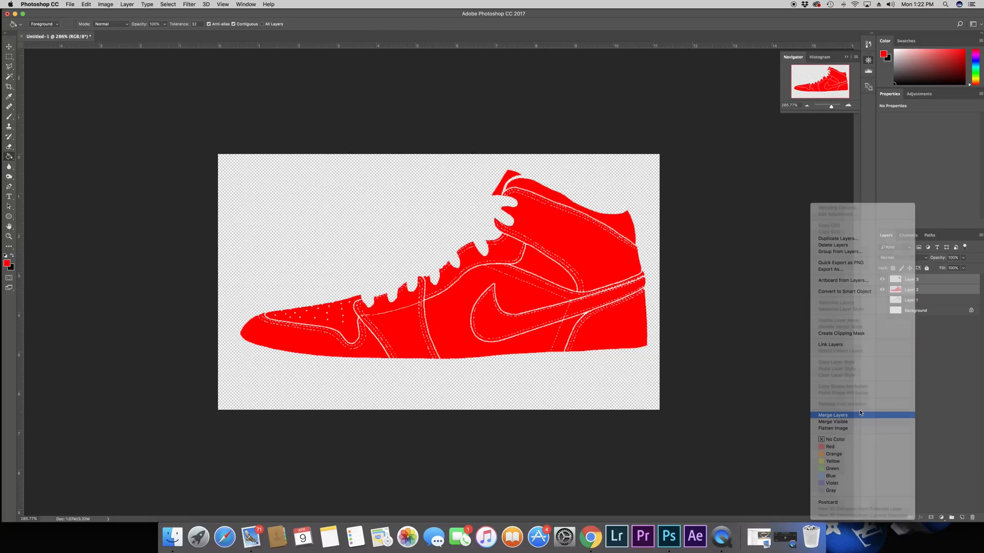
drag(883, 289, 884, 302)
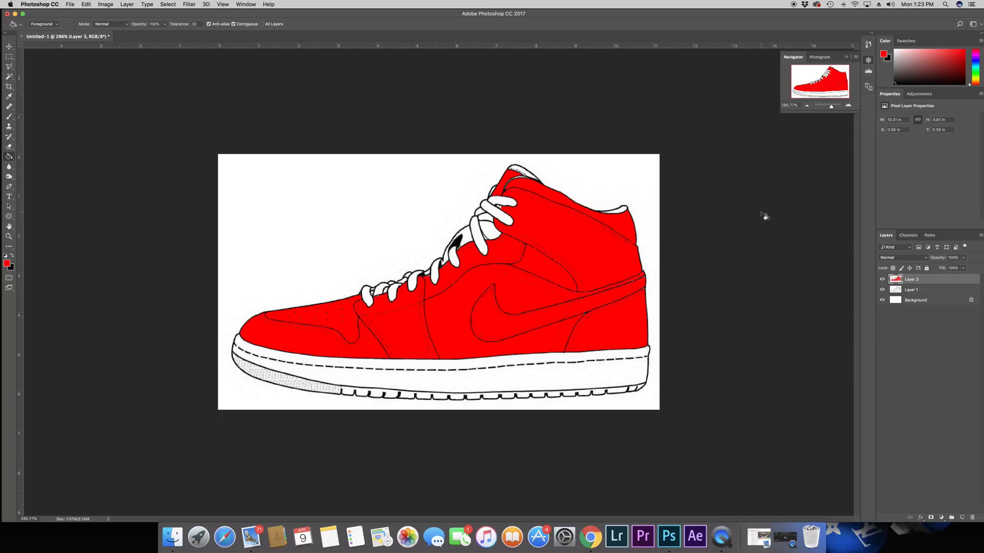
Step: Switch to Chrome and run a Google image search for "kanye west graduation album"
click(590, 537)
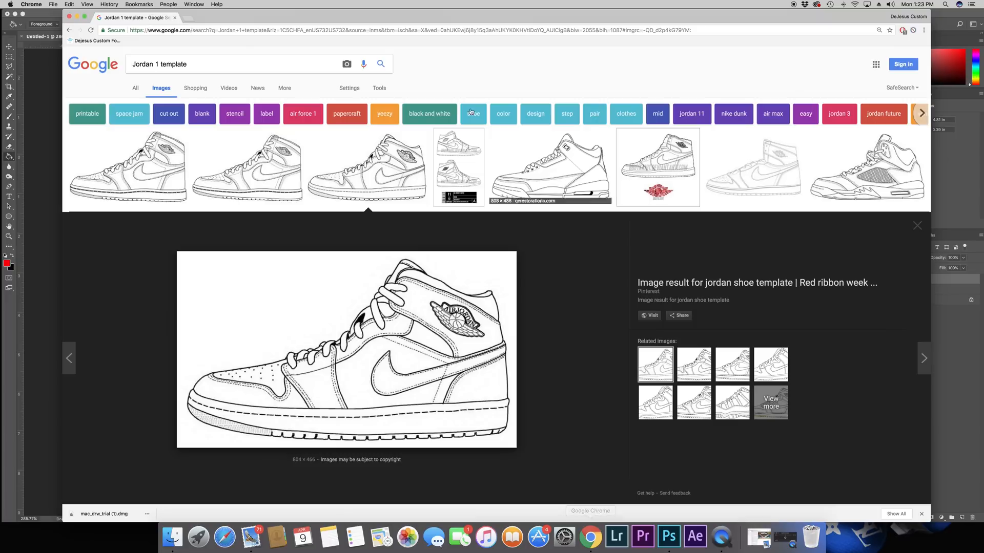
click(247, 30)
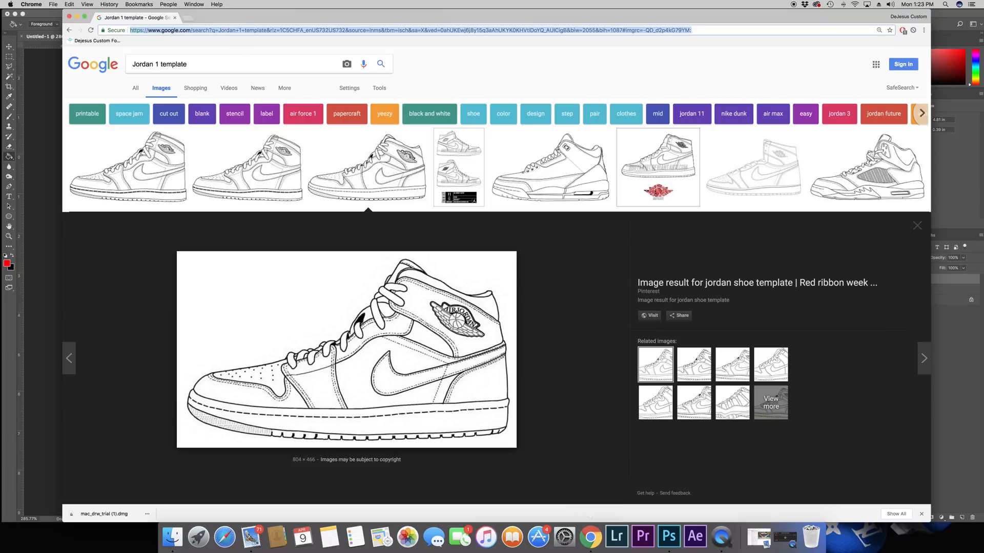
text(kanye west gradua)
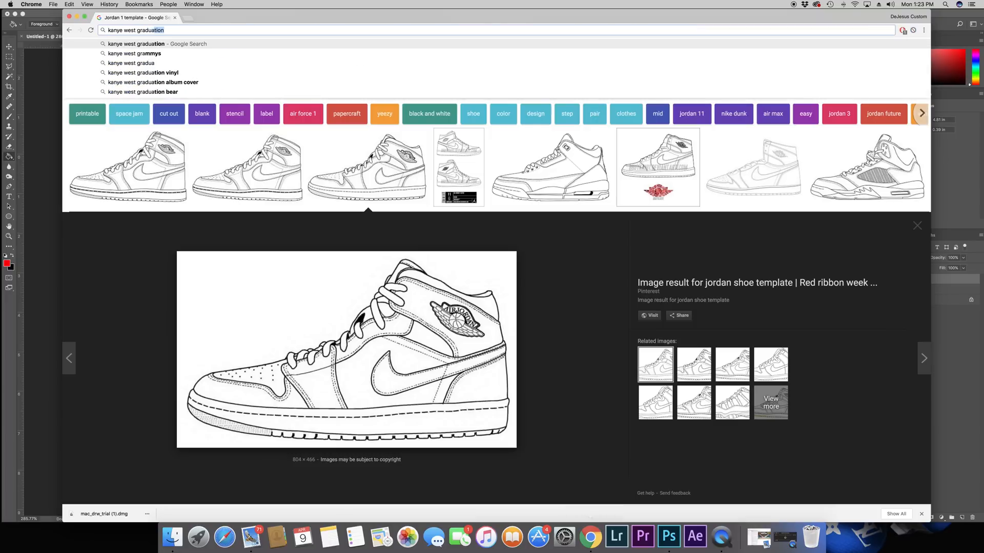
text(tion album)
key(Return)
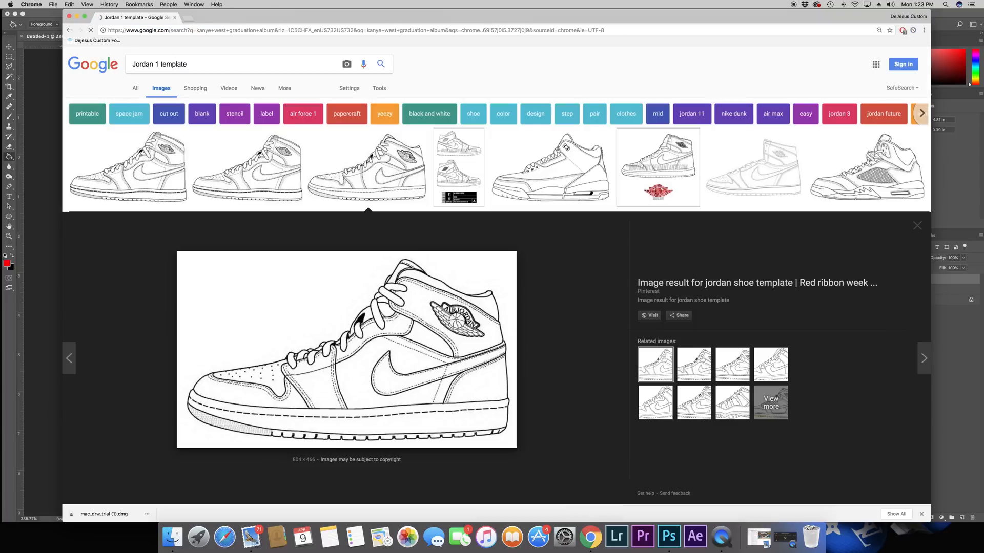
click(160, 90)
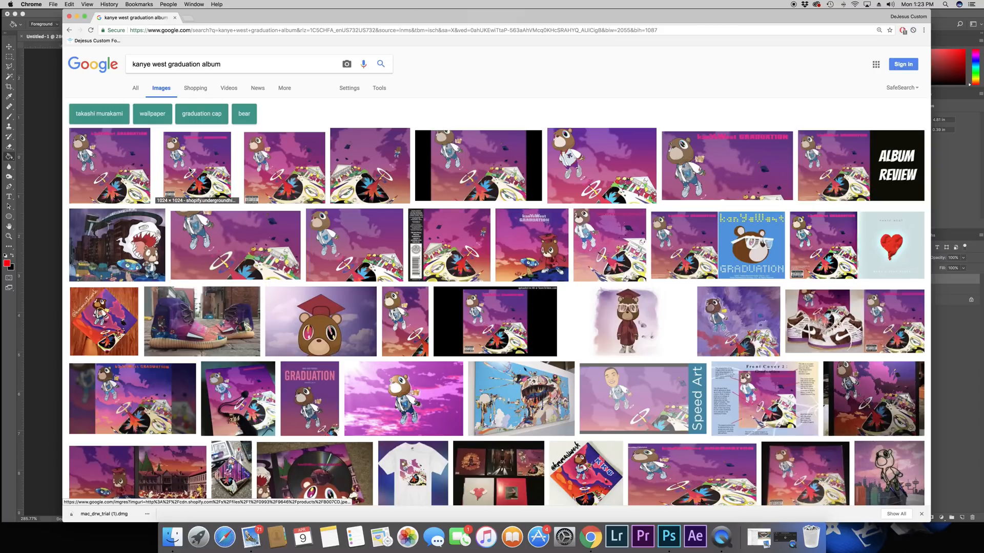
Step: Copy the square 1024 × 1024 Graduation album cover from the image results and paste it into the Photoshop shoe document
click(190, 171)
right_click(345, 318)
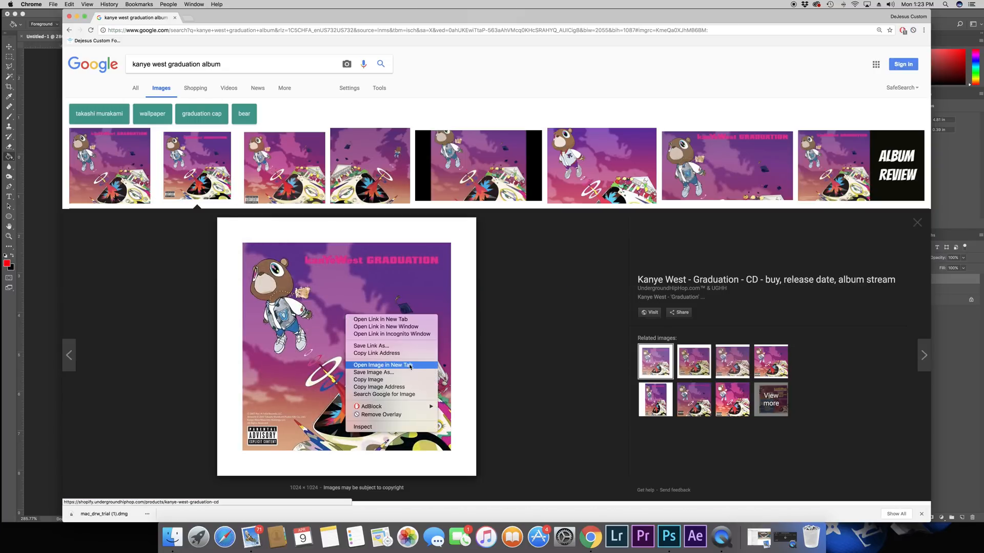
click(392, 380)
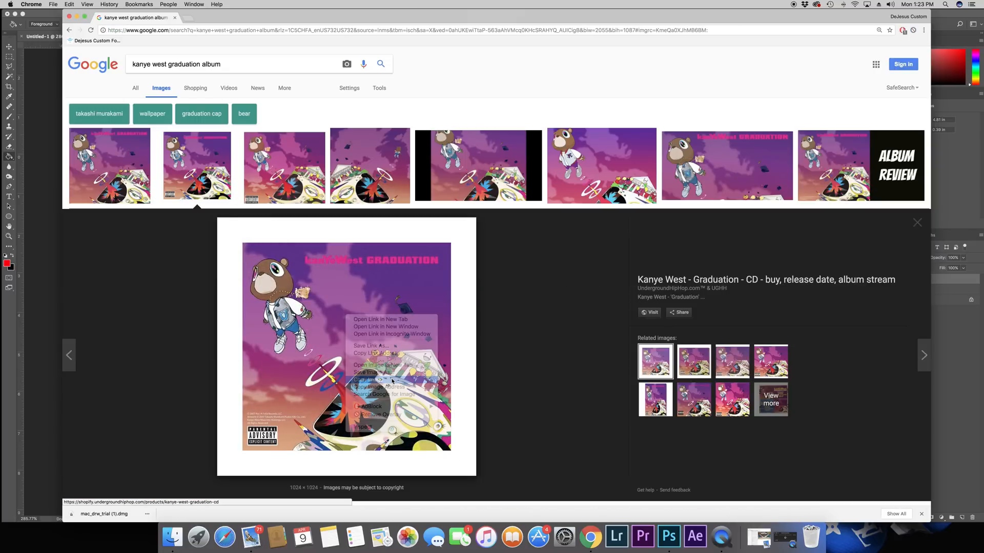
click(669, 536)
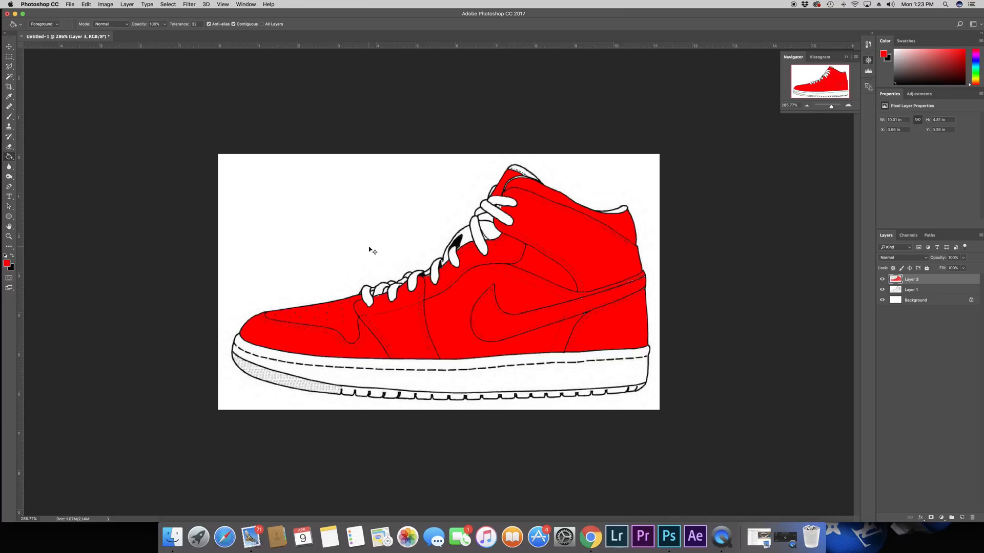
key(super+v)
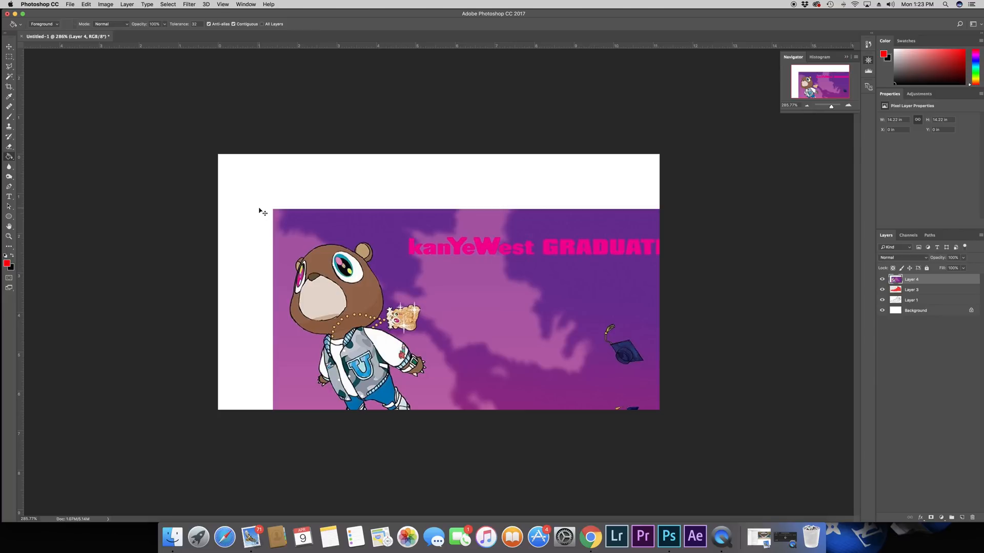
Step: Scale the pasted album cover down to about 3.44 in wide and place it over the shoe's toe area
key(super+t)
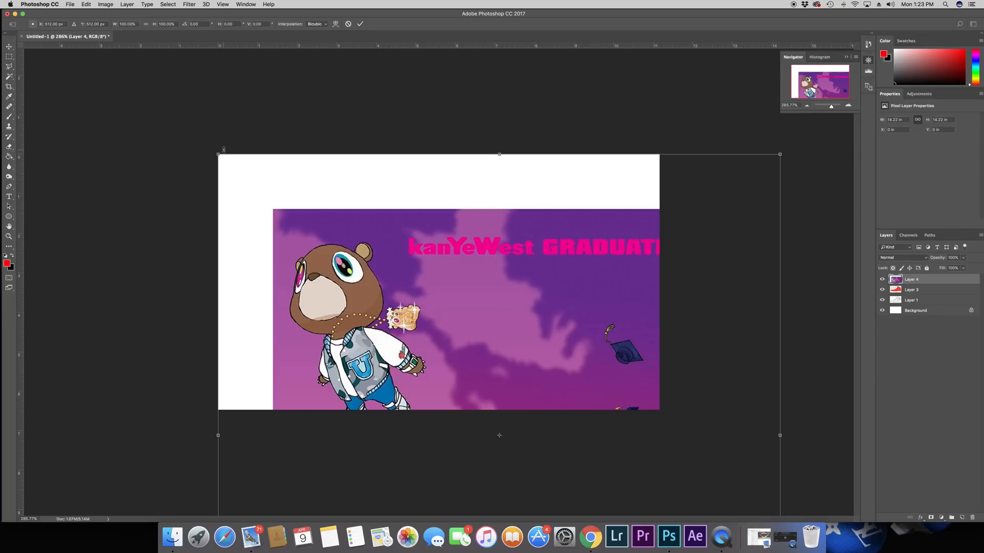
drag(214, 154, 501, 437)
drag(581, 479, 404, 174)
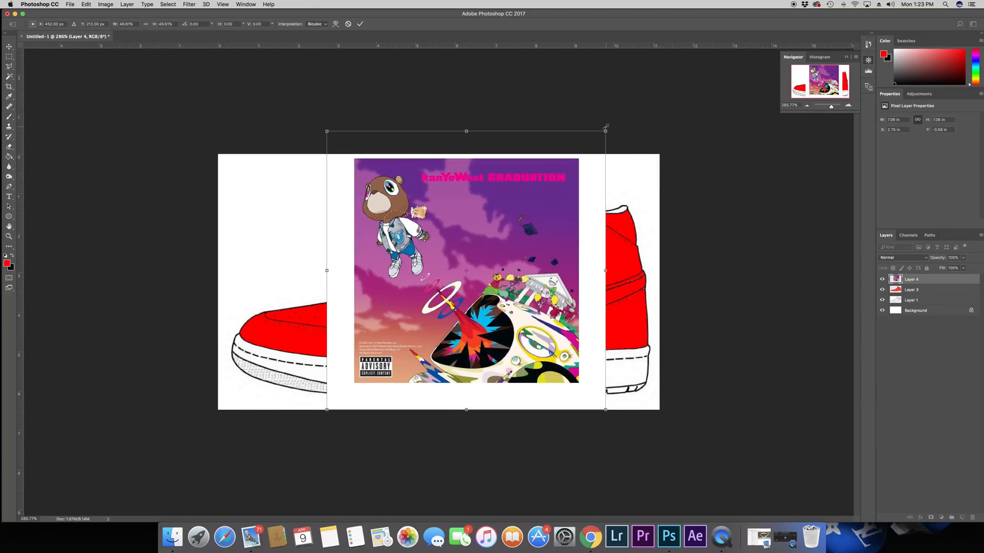
drag(606, 131, 477, 257)
drag(432, 314, 375, 239)
drag(416, 182, 401, 194)
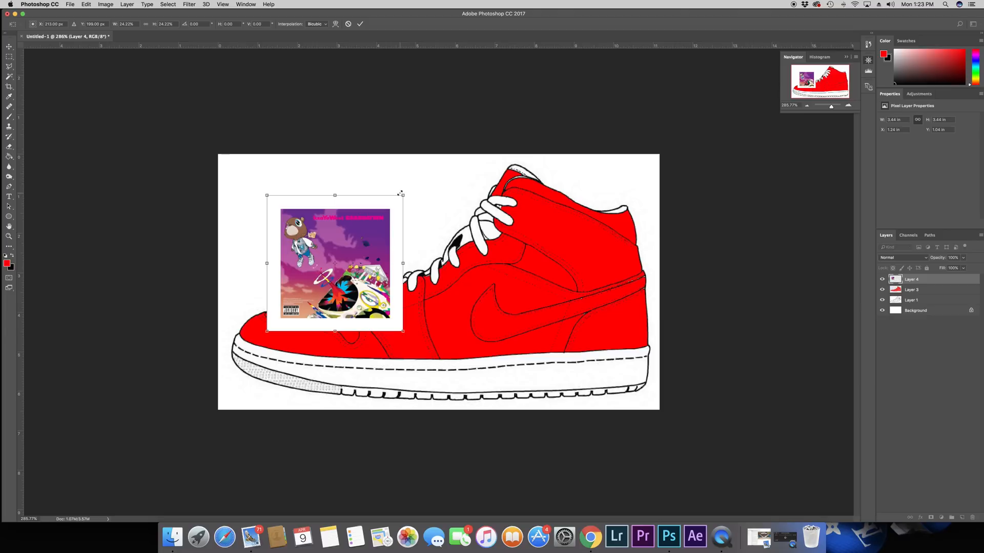
key(Return)
Step: Select the album cover's purple sky with the Magic Wand at tolerance 50, then invert the selection
key(g)
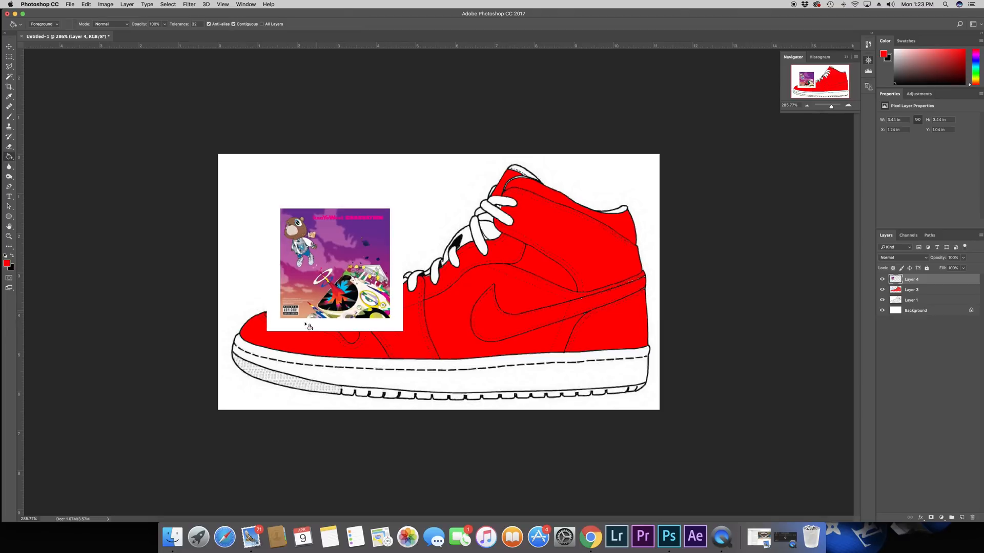
click(9, 77)
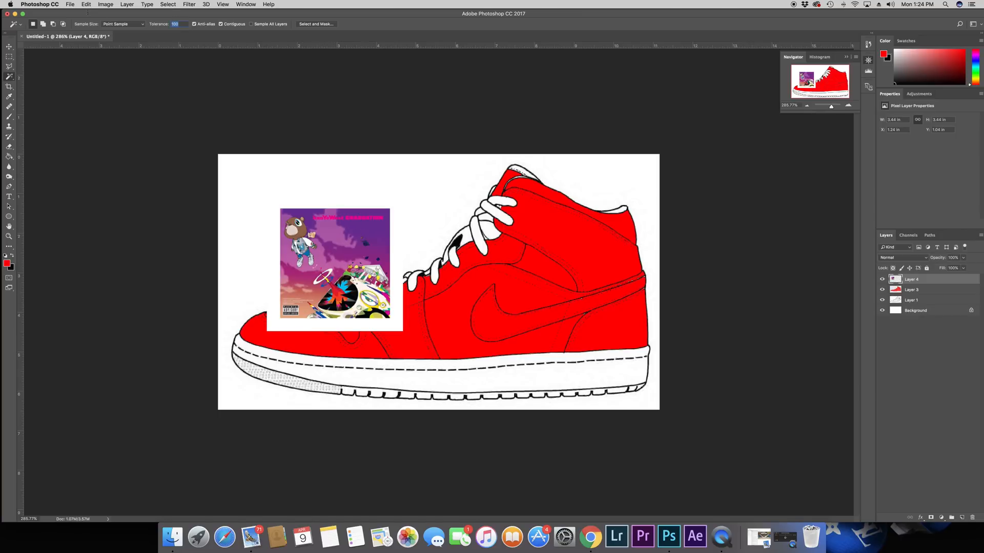
text(50)
click(325, 260)
shift+click(366, 243)
shift+click(343, 245)
shift+click(310, 290)
right_click(304, 238)
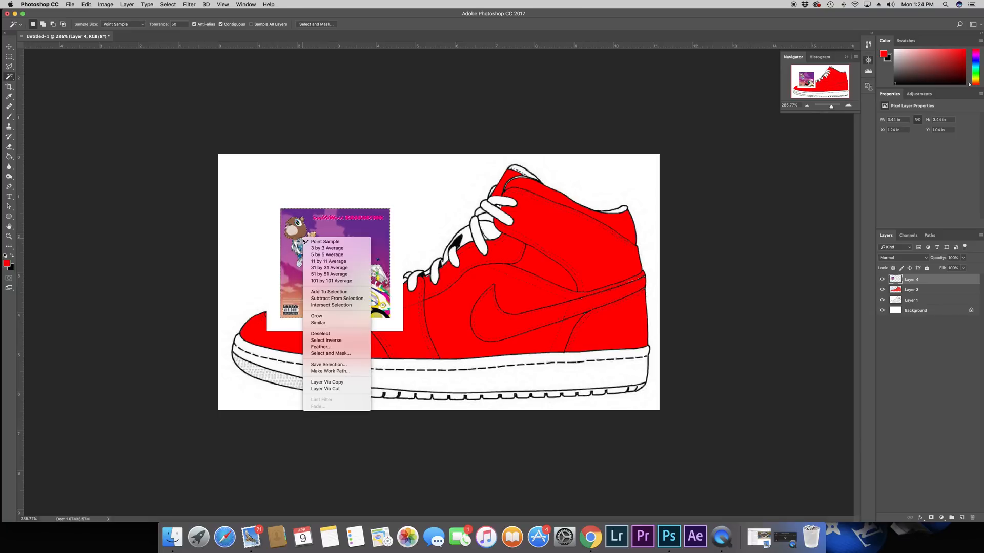
click(336, 341)
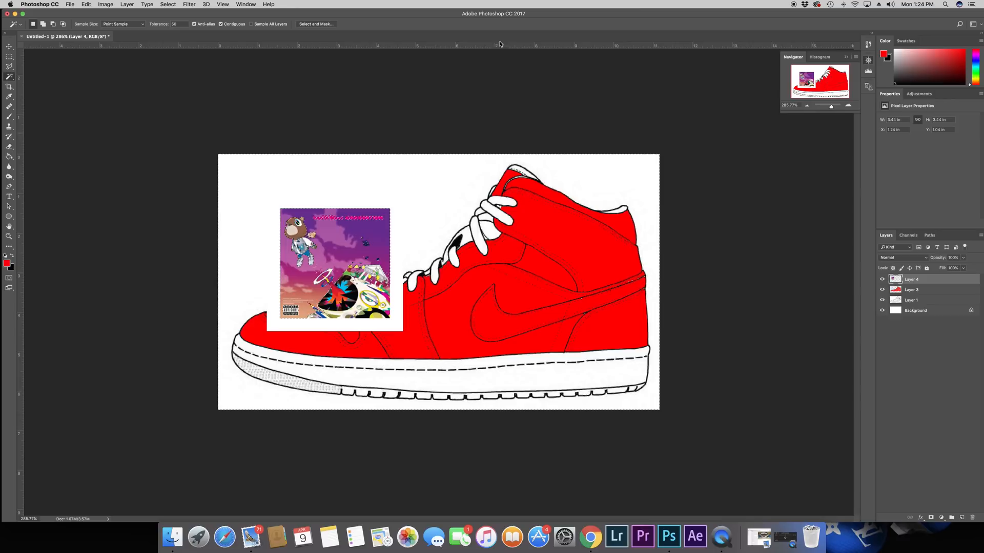
Step: Copy the inverted selection to a new layer and hide the original album cover layer
right_click(295, 235)
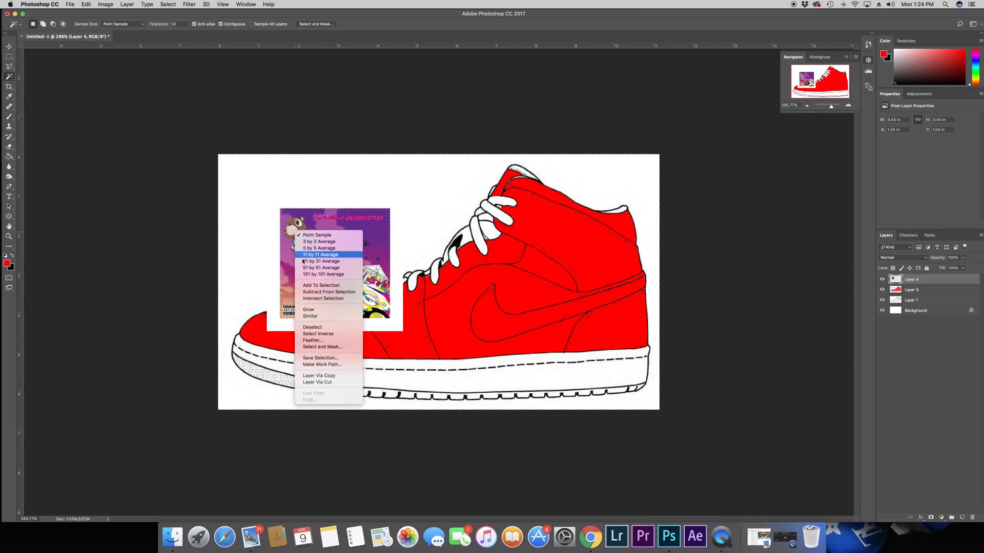
click(332, 376)
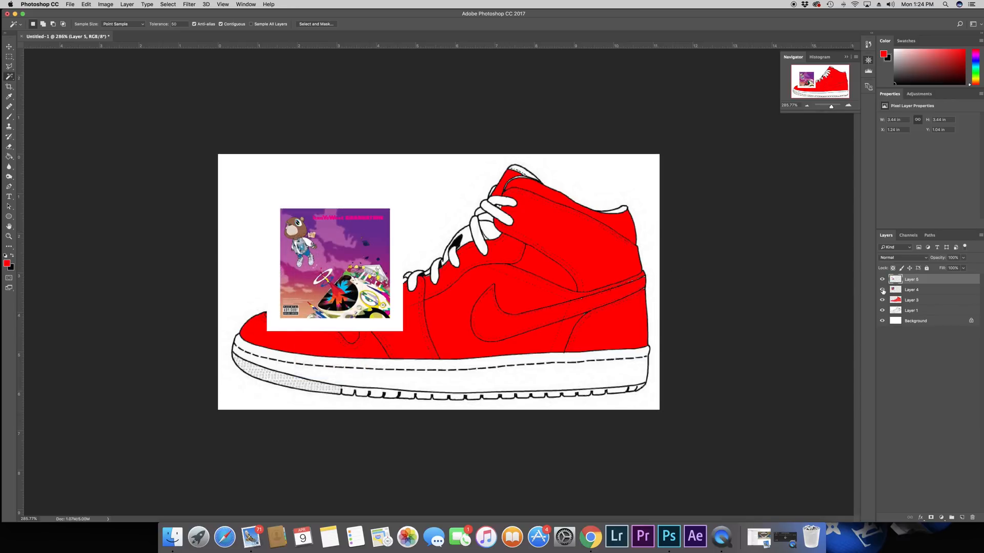
click(882, 290)
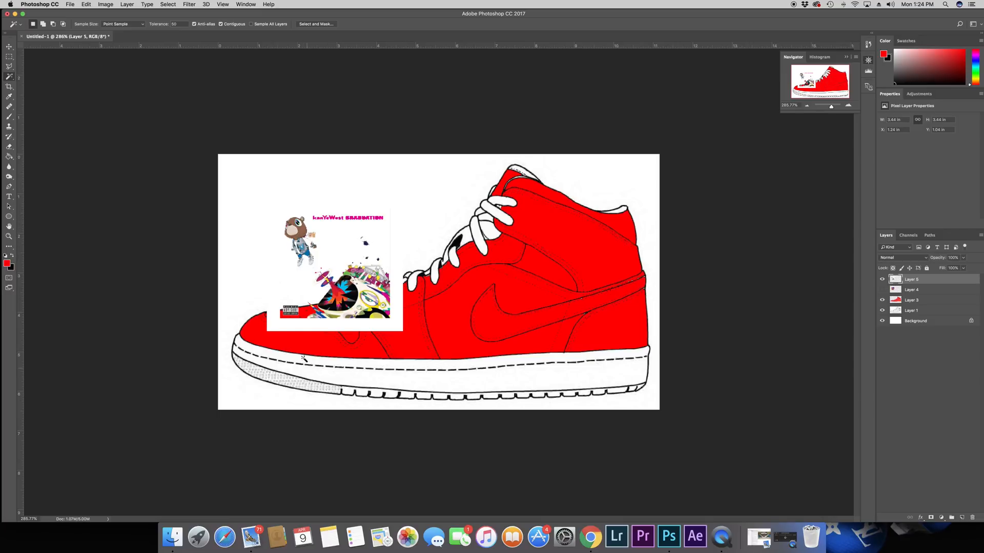
Step: Outline the bear and the colorful artwork with the Polygonal Lasso, delete everything outside the outline on this layer, and deselect
click(10, 68)
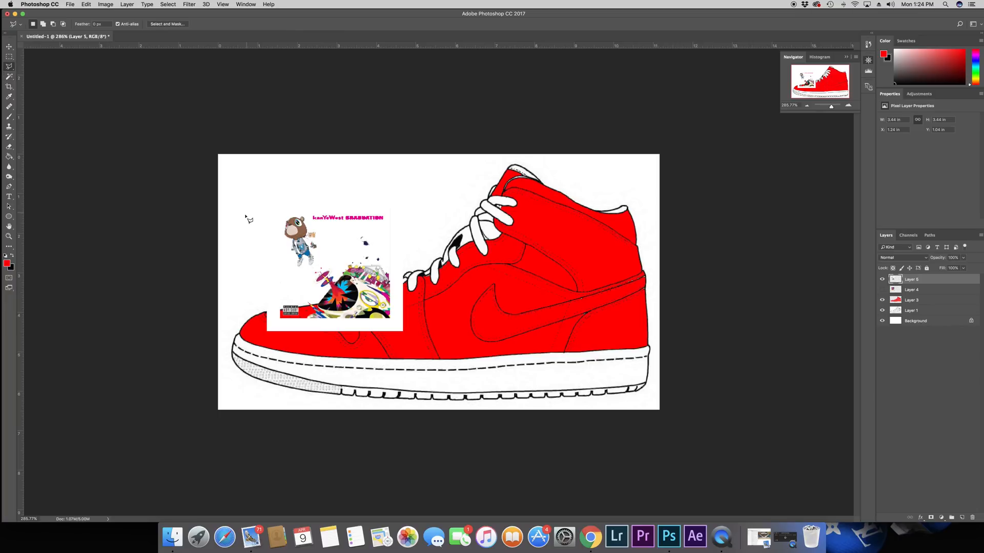
mouse_move(284, 218)
mouse_down()
mouse_move(306, 324)
mouse_move(392, 319)
mouse_move(389, 261)
mouse_move(370, 229)
mouse_move(284, 216)
mouse_up()
right_click(334, 247)
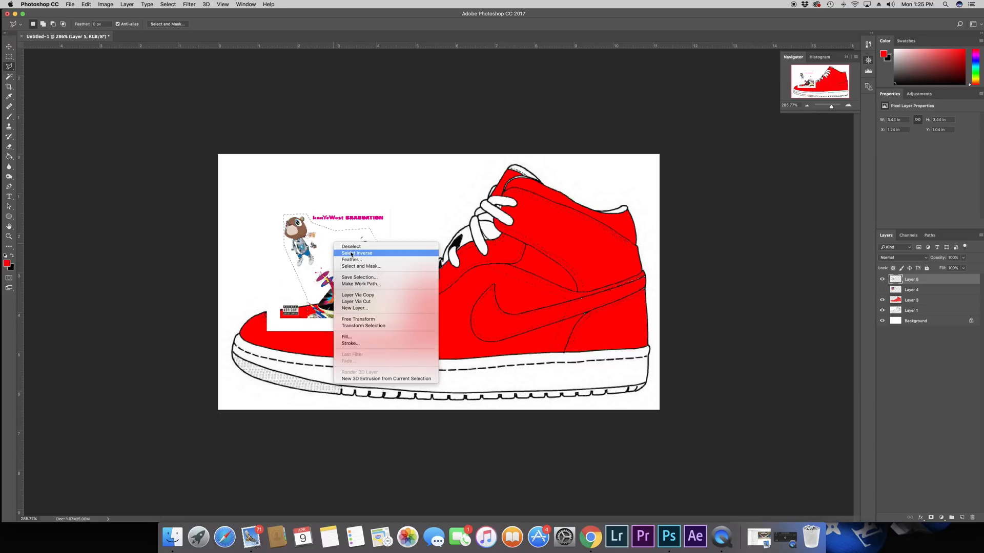
click(352, 253)
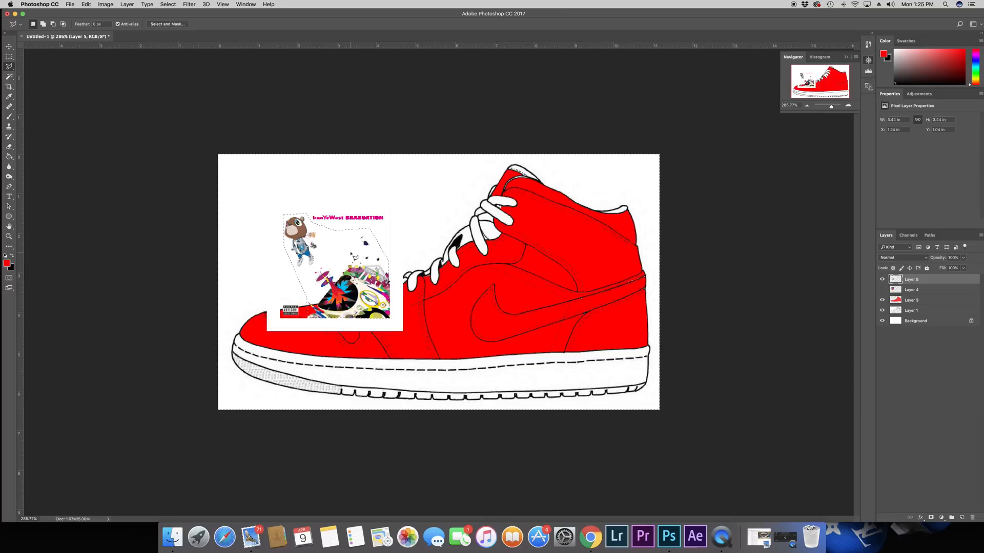
key(Delete)
key(cmd+d)
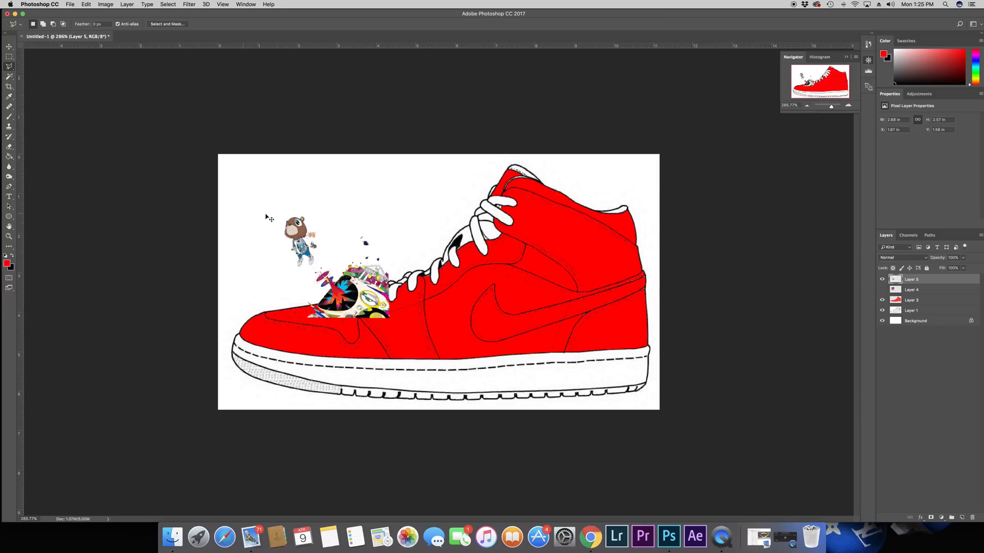
Step: Move the bear and artwork cutout onto the shoe's heel area and enlarge it to about 3.4 in wide
key(cmd+t)
drag(347, 245, 575, 286)
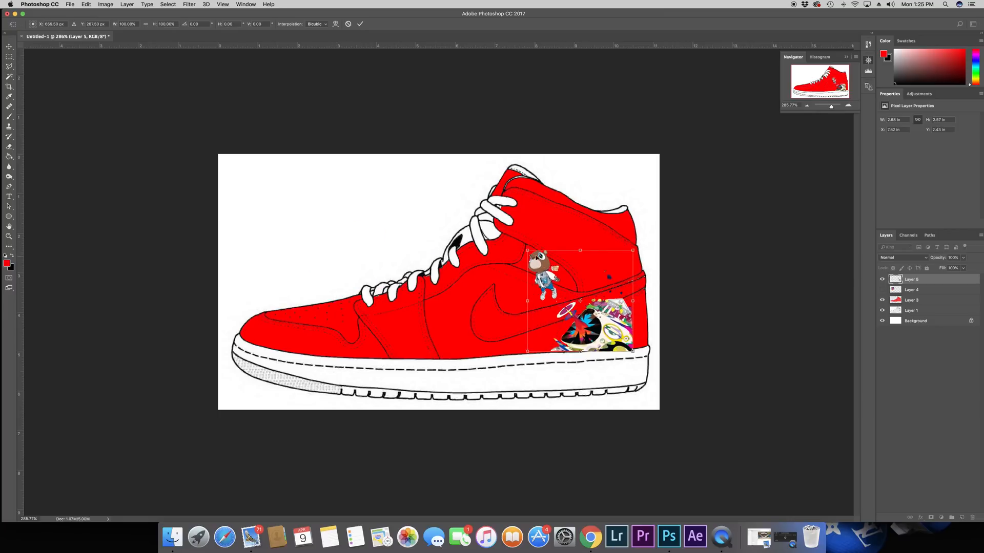
drag(527, 250, 500, 224)
drag(557, 255, 563, 257)
key(Return)
Step: Trim the cutout artwork against the template's midsole outline with the red fill layer hidden, then show the red fill again
key(l)
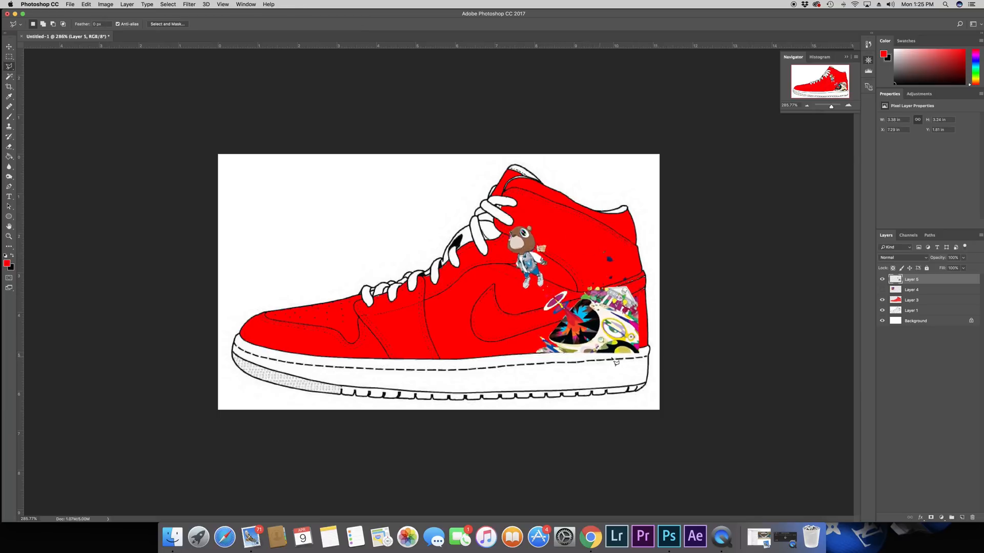
click(11, 79)
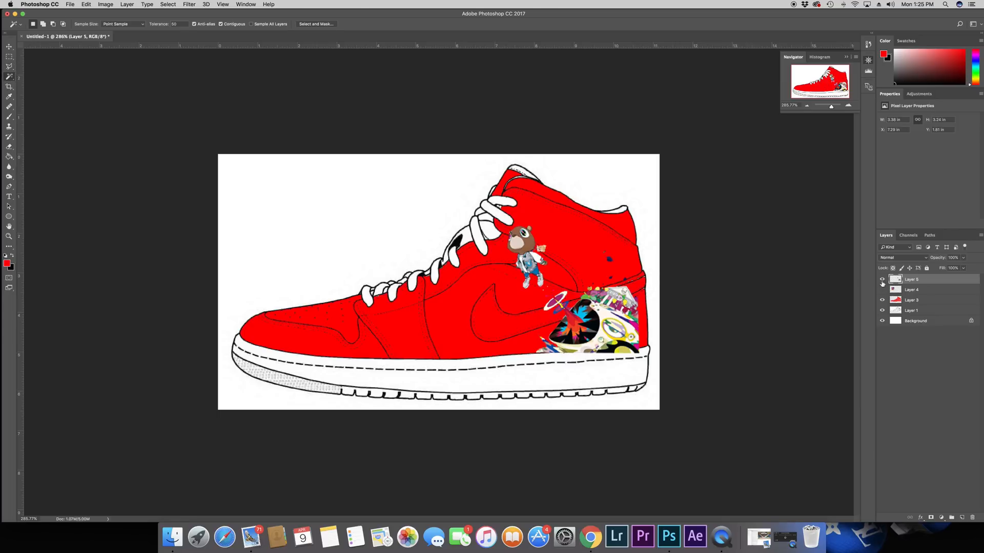
click(915, 310)
click(882, 301)
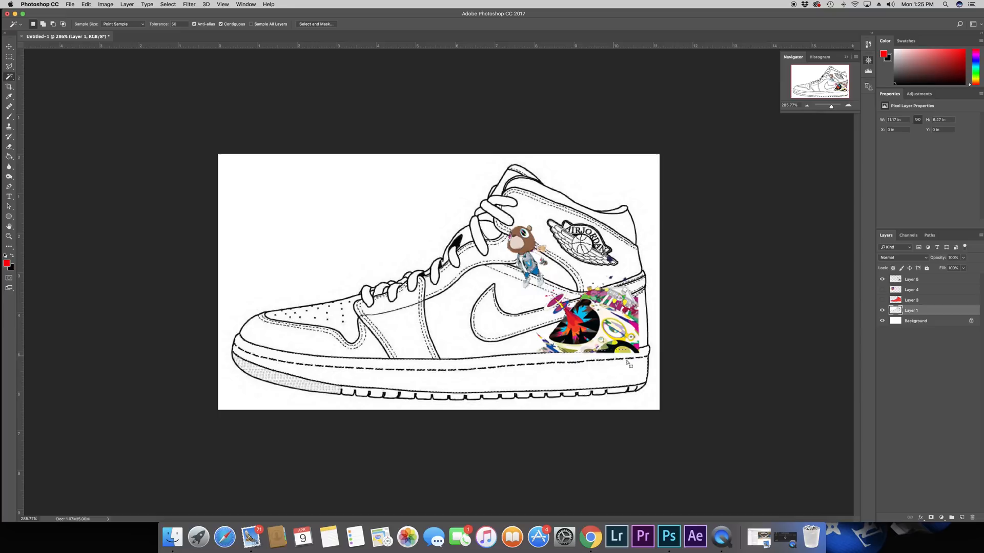
click(912, 279)
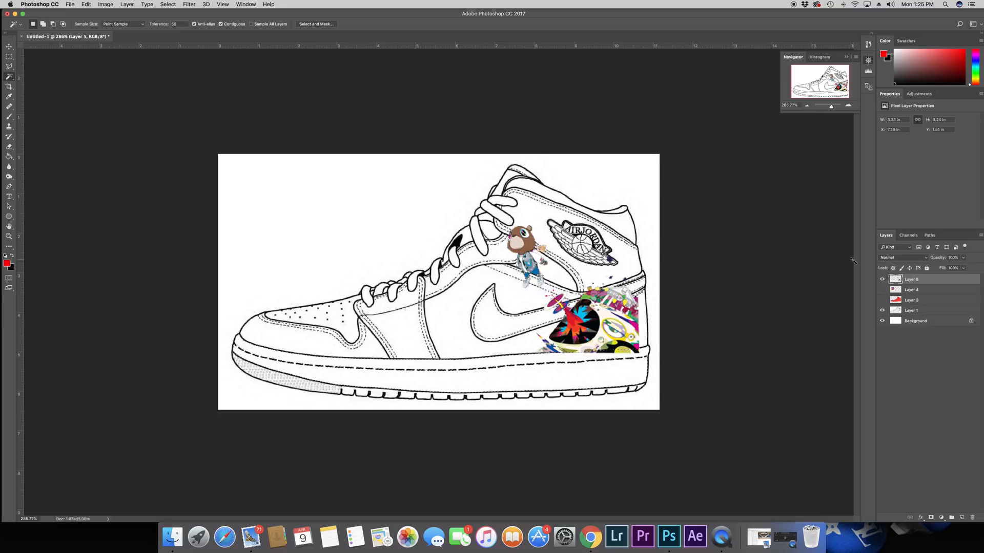
key(Delete)
click(912, 310)
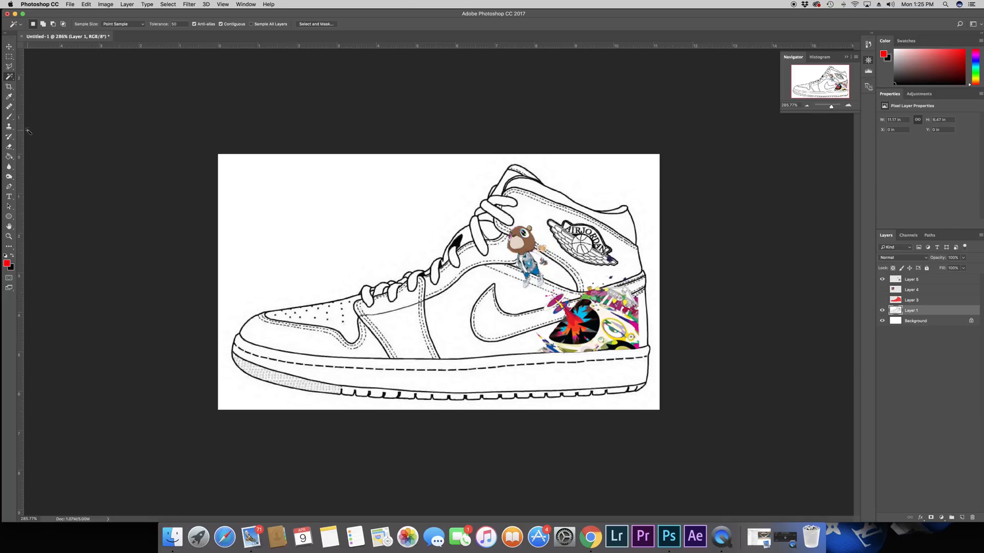
click(881, 301)
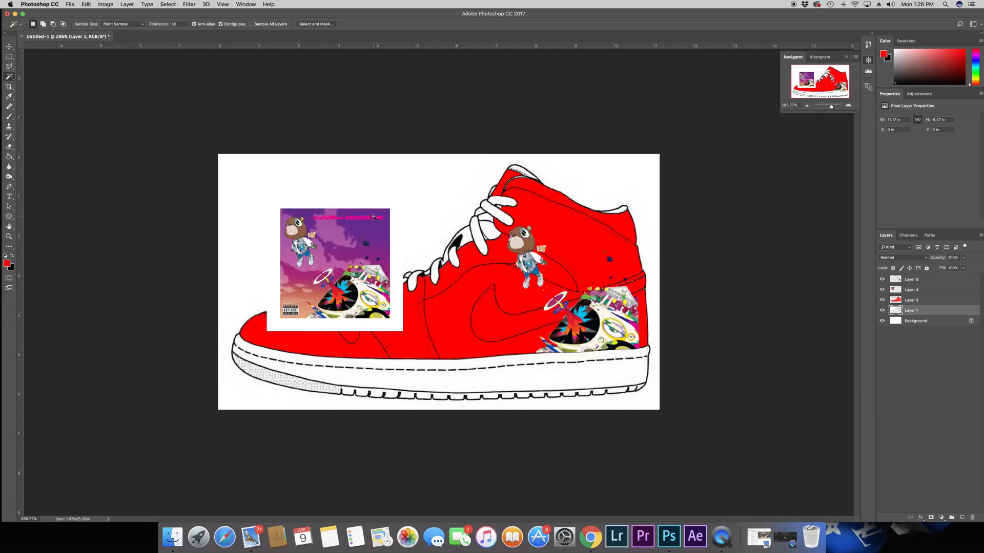
Step: Shrink the full album cover layer to about 2.44 in wide and place it in the blank area above the toe
click(939, 291)
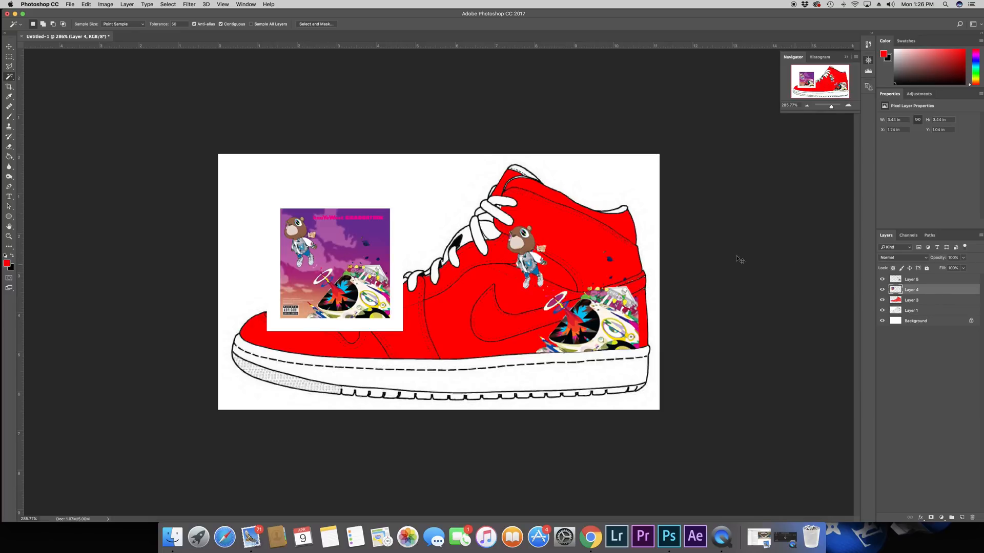
key(super+t)
drag(404, 333, 363, 291)
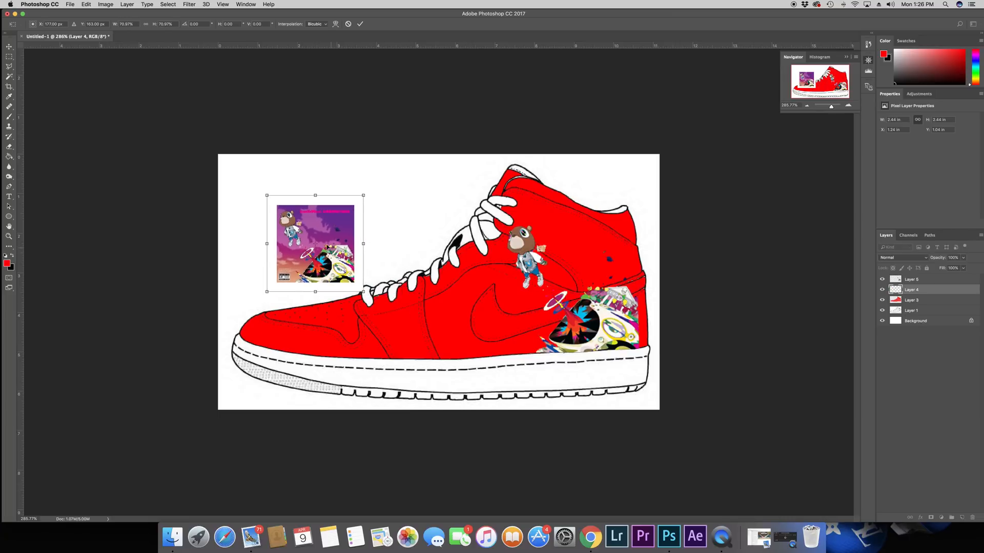
drag(325, 245, 315, 235)
key(Return)
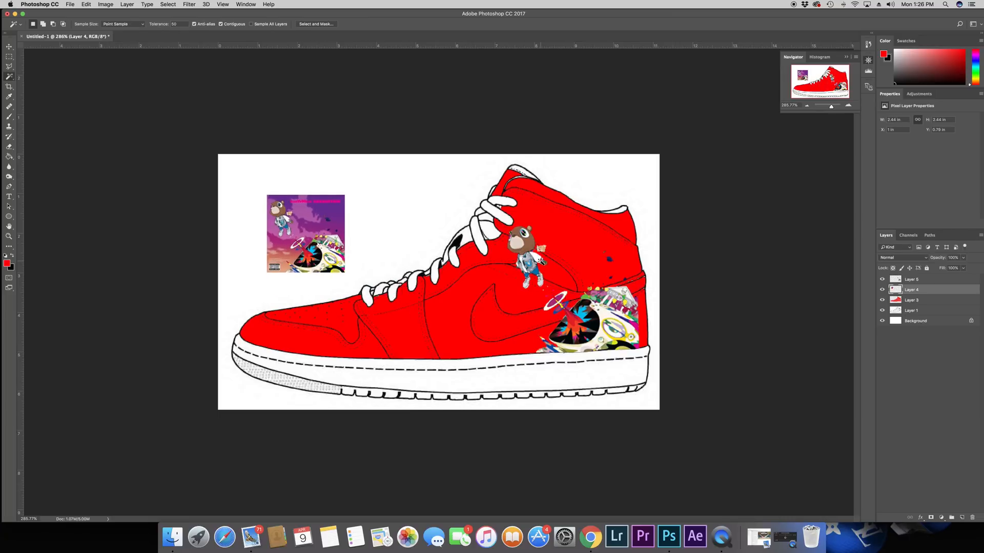
Step: Switch to the Gradient tool and load the Yellow, Violet, Orange, Blue preset in the Gradient Editor
click(9, 158)
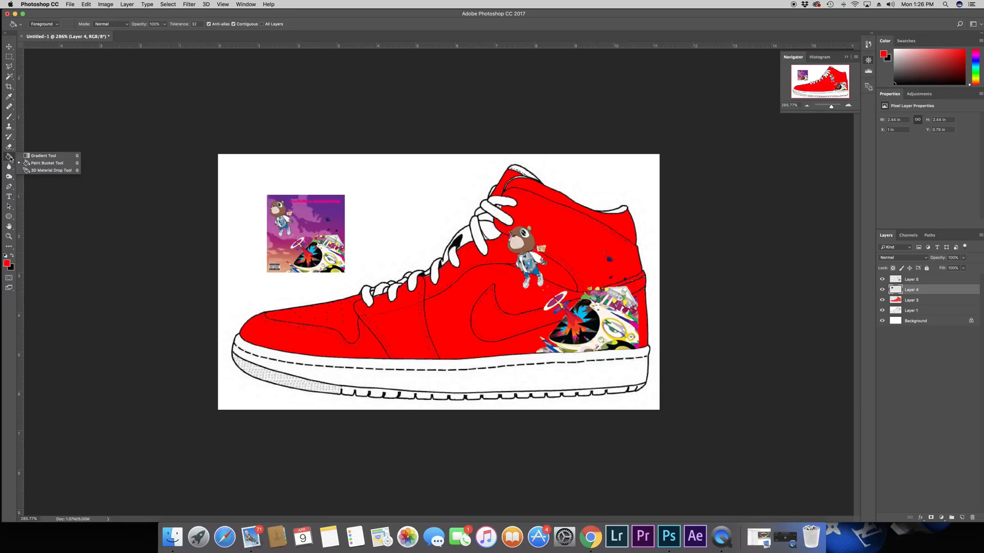
click(46, 156)
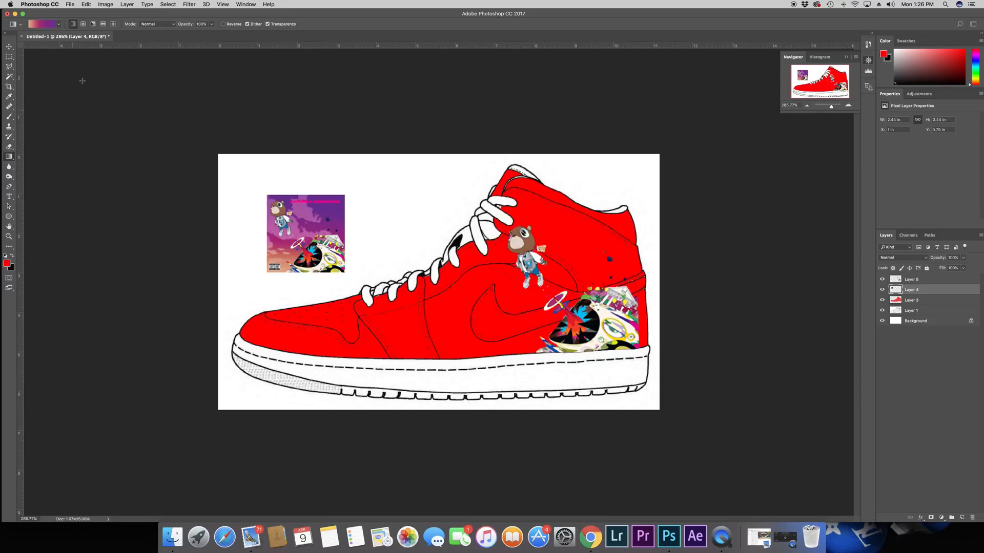
click(40, 25)
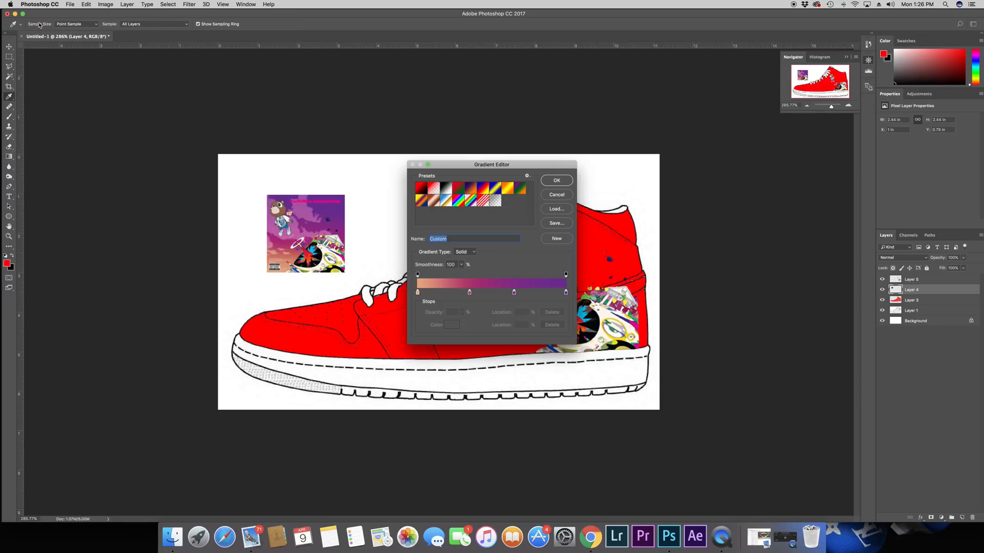
click(421, 201)
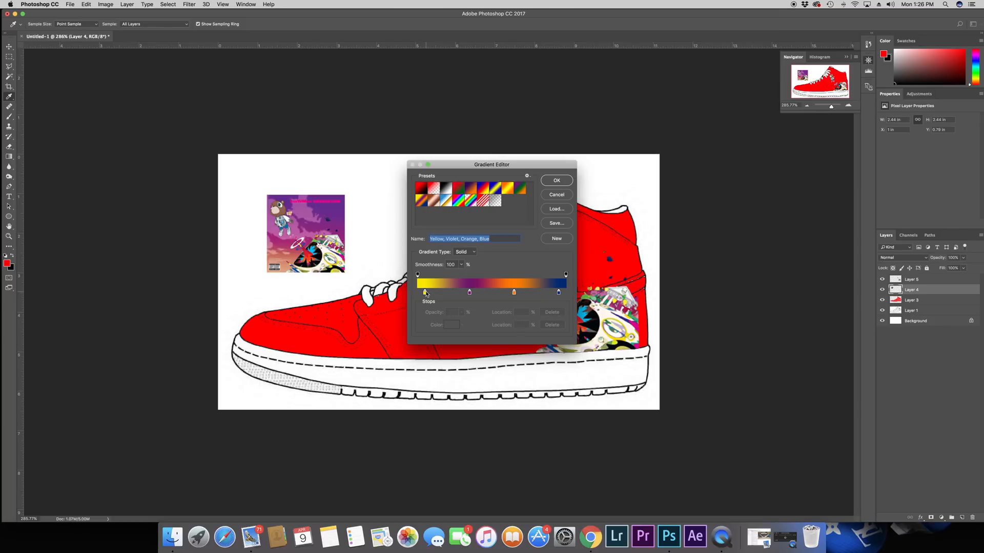
Step: Move the gradient's yellow stop to location 0% and recolor it with the peach tone sampled from the album cover's lower edge
drag(425, 292, 418, 293)
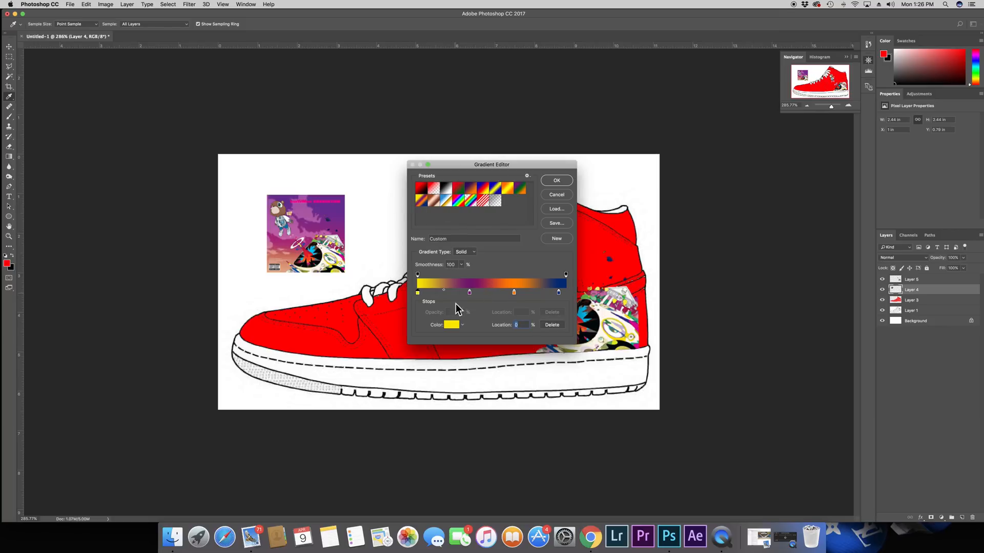
click(452, 324)
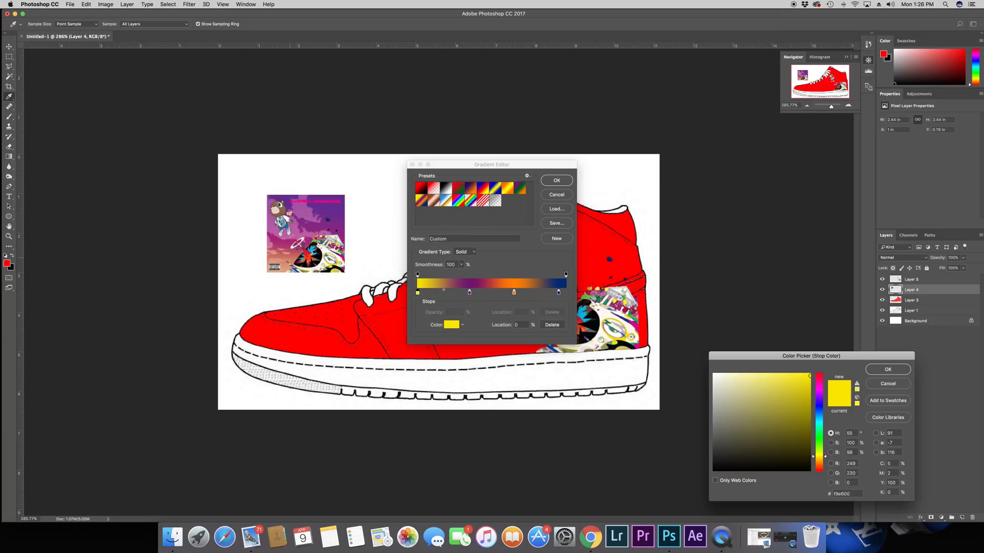
click(284, 267)
click(888, 369)
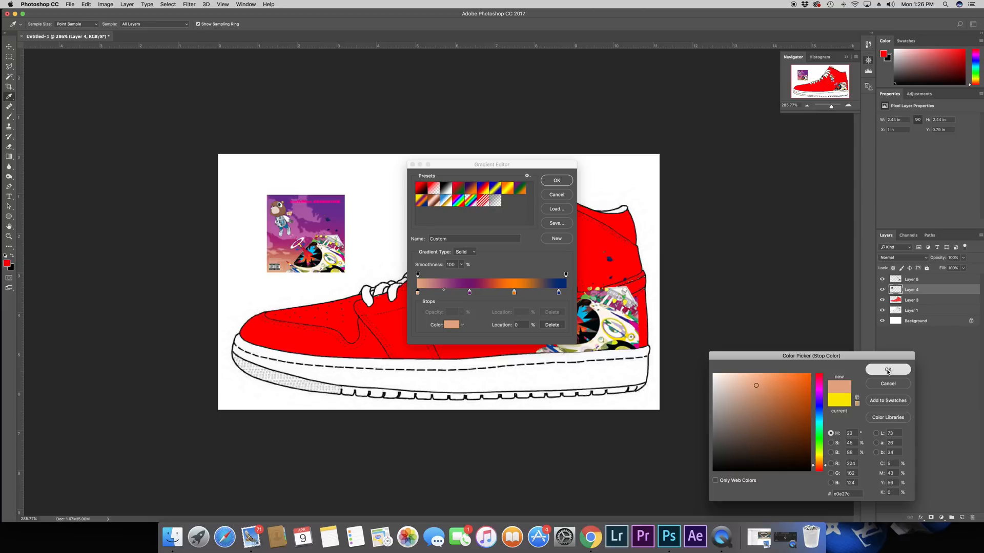
Step: Recolor the gradient's dark purple stop at 35% with the magenta sampled from the album cover's sky
click(470, 293)
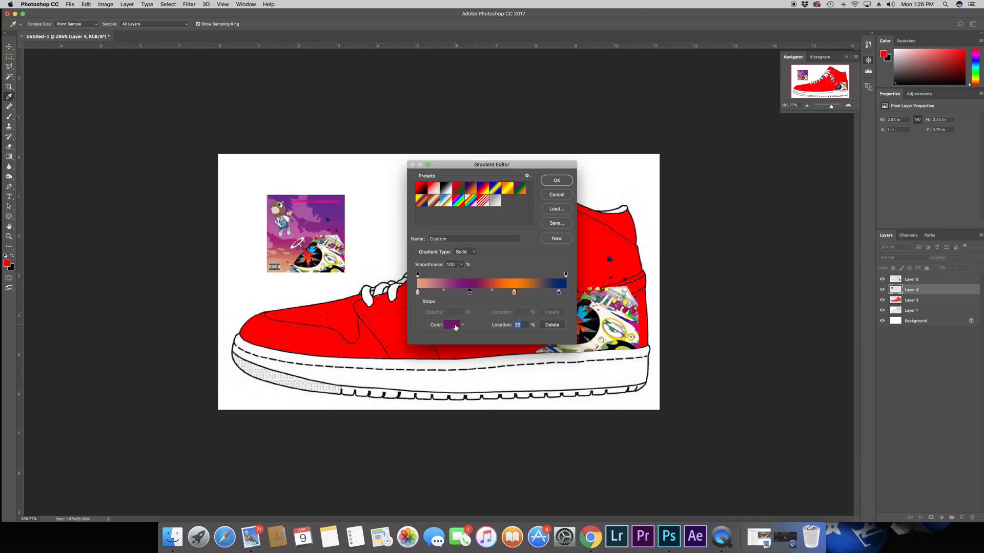
click(451, 325)
click(283, 246)
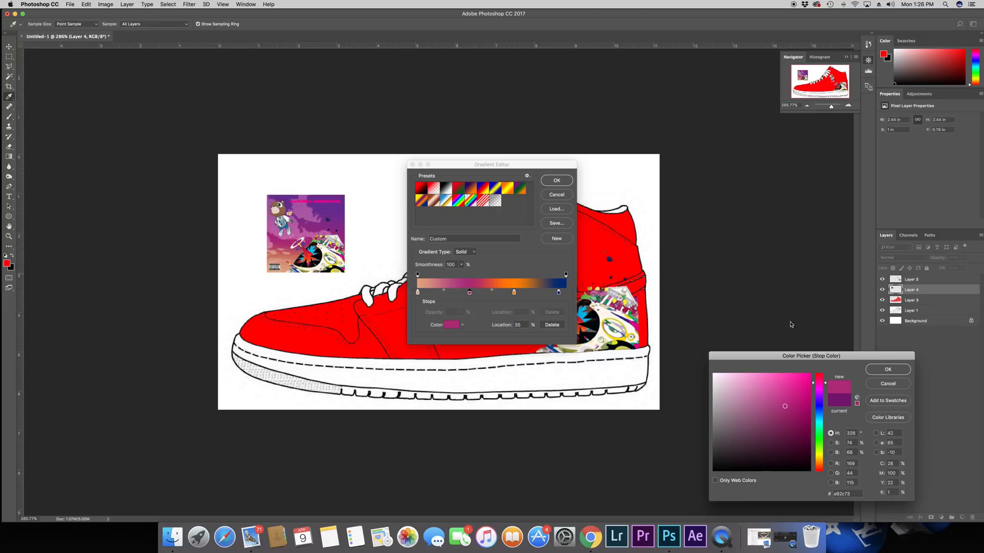
click(881, 374)
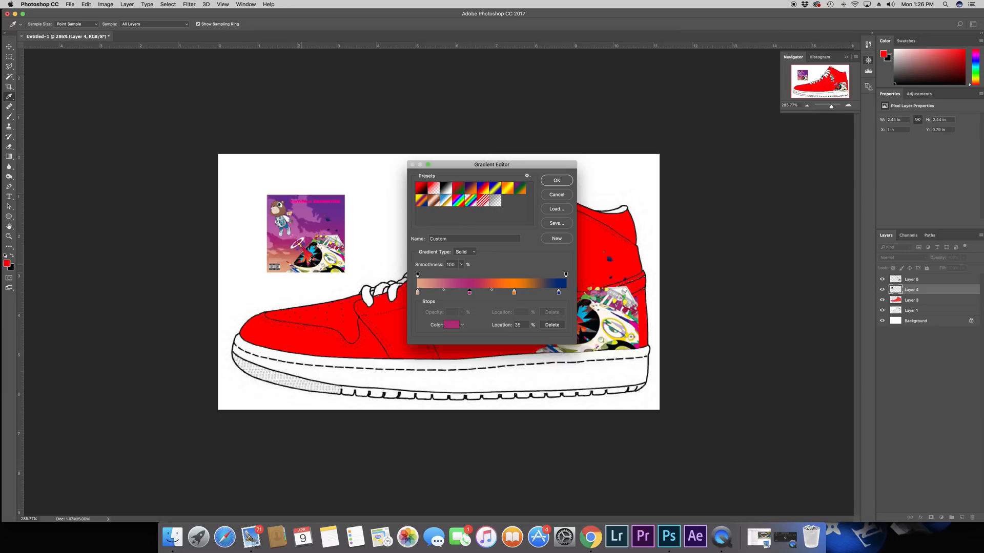
Step: Recolor the gradient's orange stop at 65% with the purple sampled from the upper part of the album cover
click(514, 292)
click(451, 325)
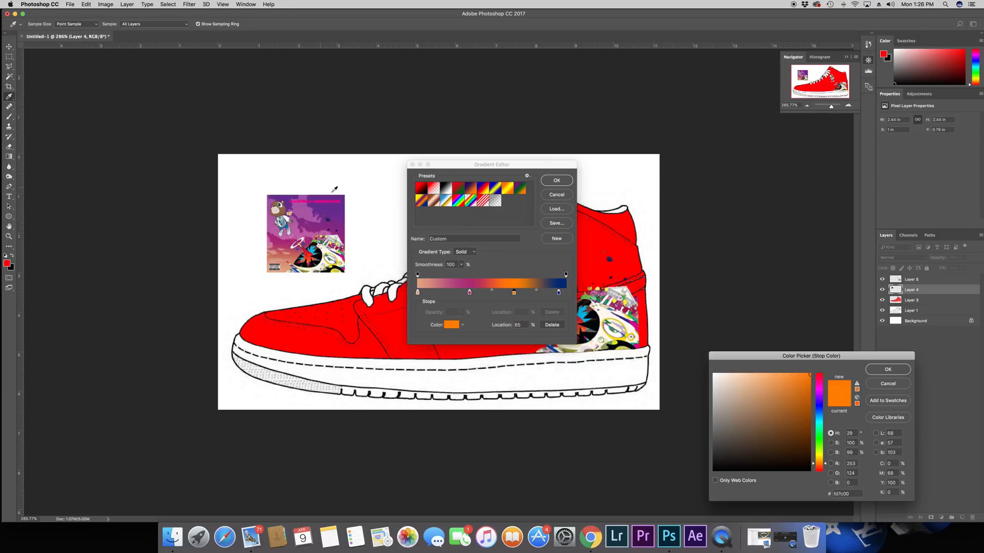
click(324, 213)
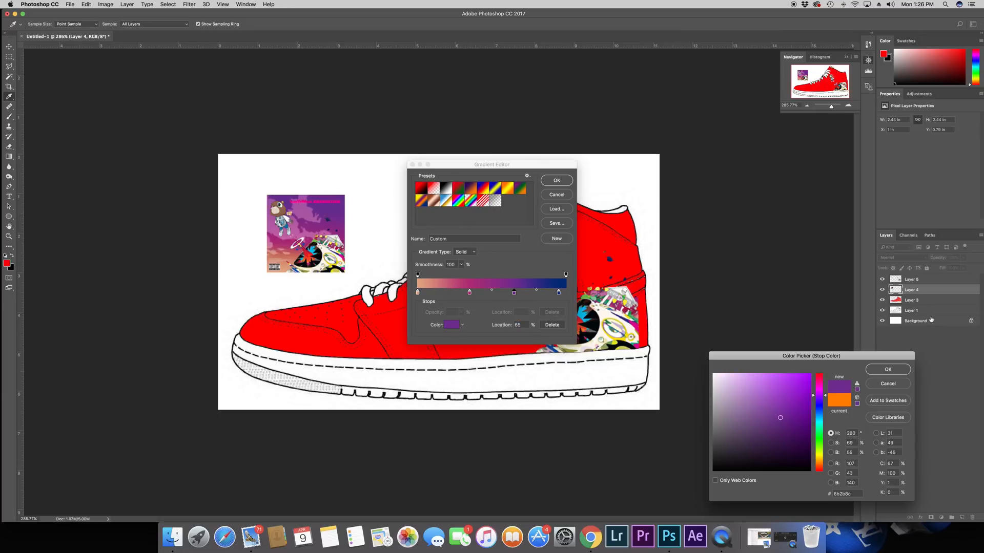
click(888, 370)
Step: Move the blue stop to location 100%, recolor it with the purple from the album cover's upper corner, and accept the gradient
drag(559, 292, 574, 293)
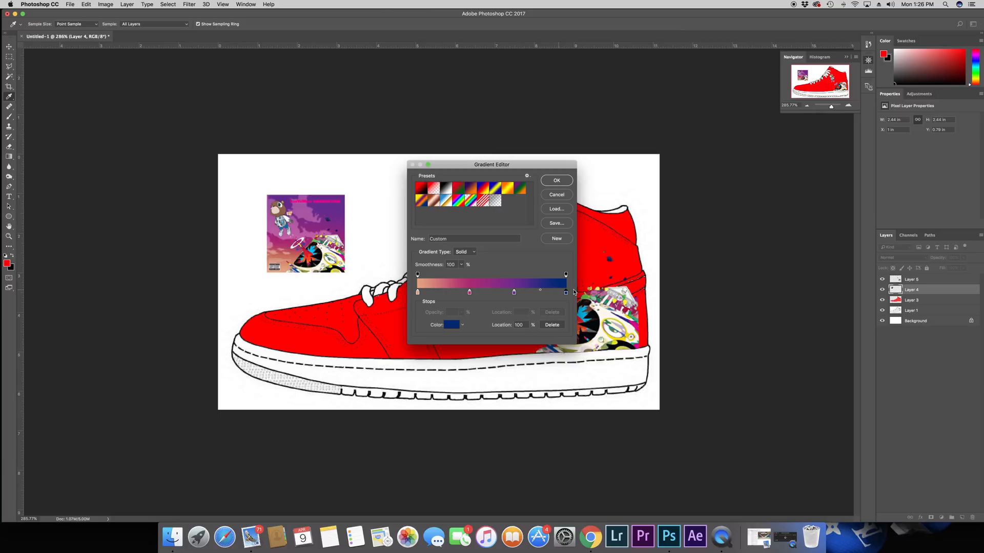
click(566, 293)
click(451, 325)
click(344, 199)
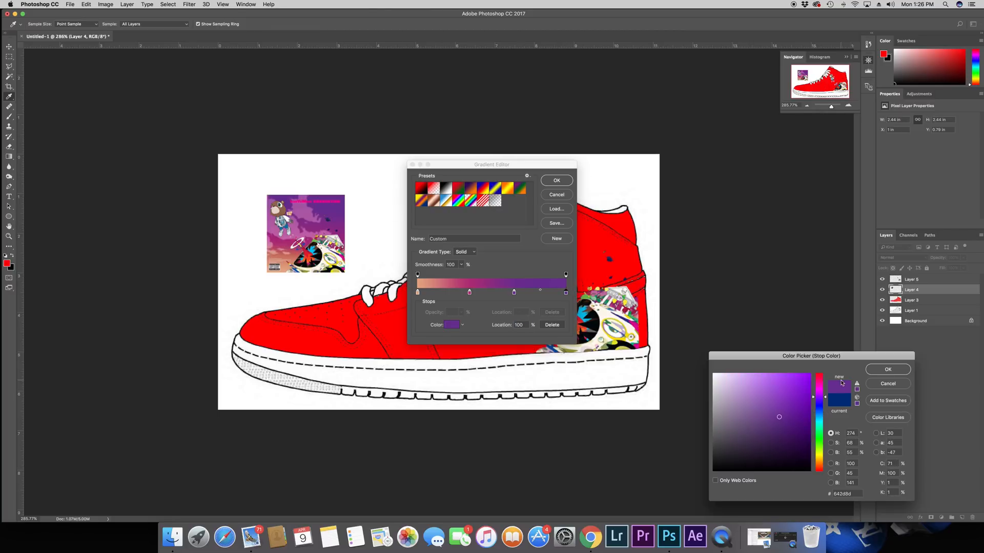
click(887, 369)
key(Return)
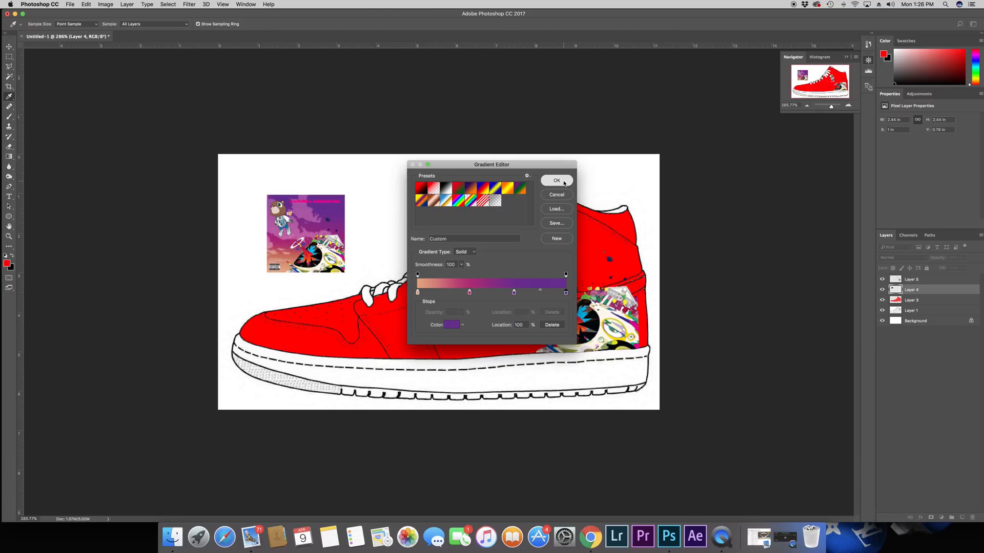
Step: Fill a new layer with the gradient horizontally across the whole canvas, peach at the toe side, and lower its opacity to 65%
click(962, 518)
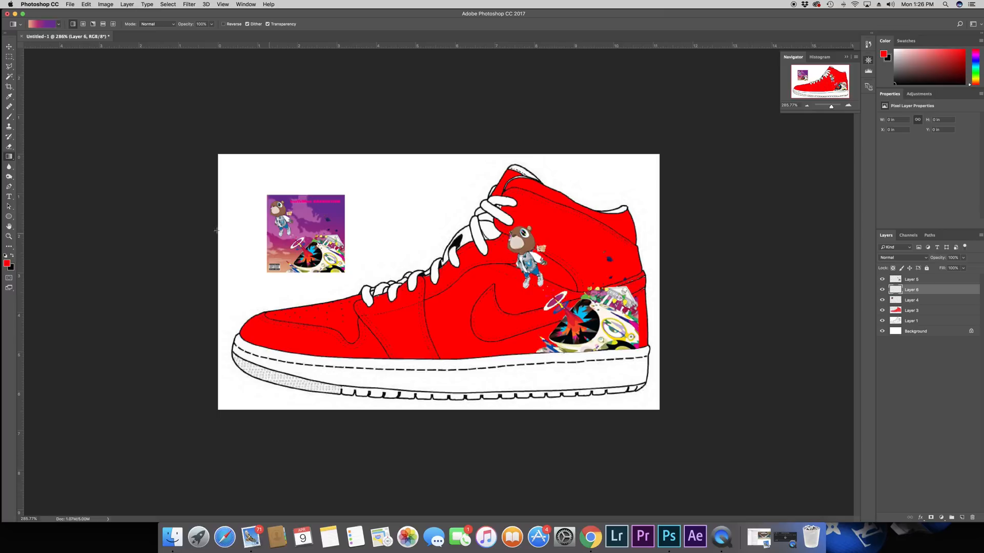
drag(194, 230, 672, 235)
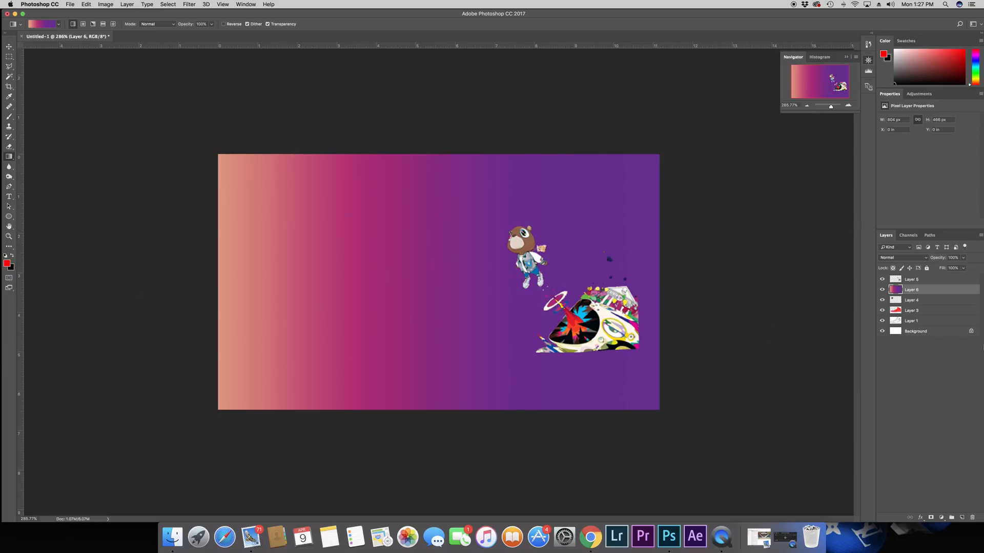
drag(945, 257, 939, 262)
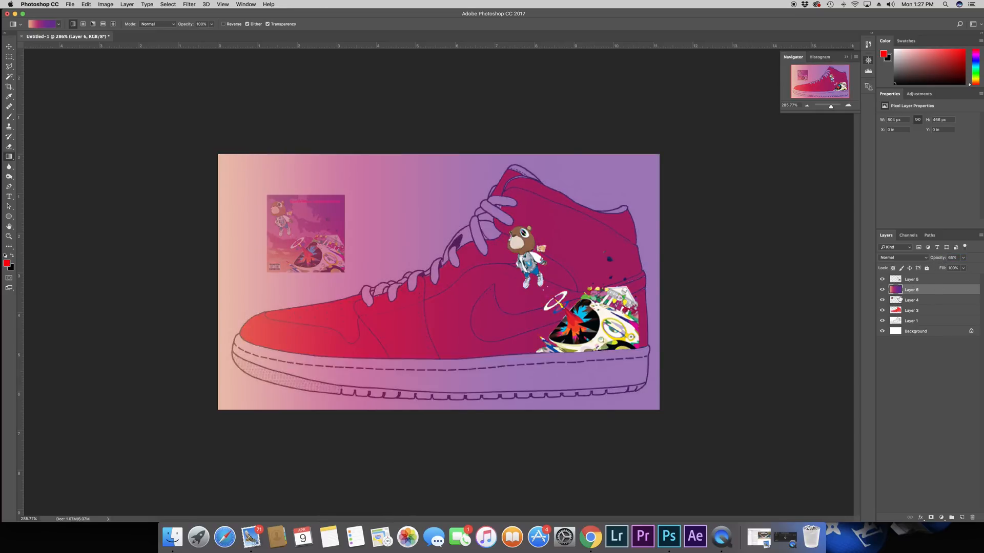
click(922, 311)
key(ctrl+t)
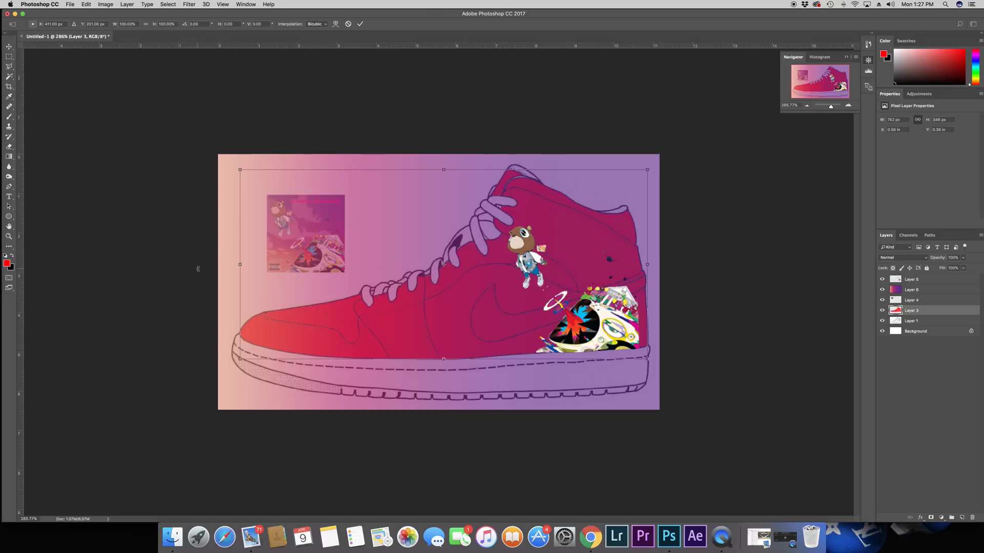
key(Escape)
Step: Narrow the gradient layer from both sides to about 764 px wide so it spans roughly the shoe's length
click(916, 290)
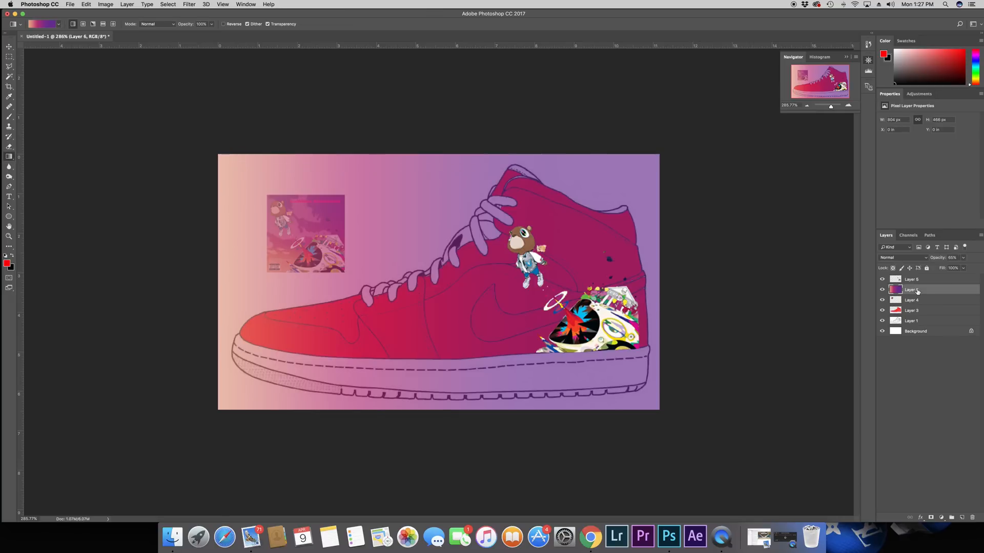
key(ctrl+t)
drag(217, 280, 234, 280)
drag(660, 281, 654, 280)
key(Return)
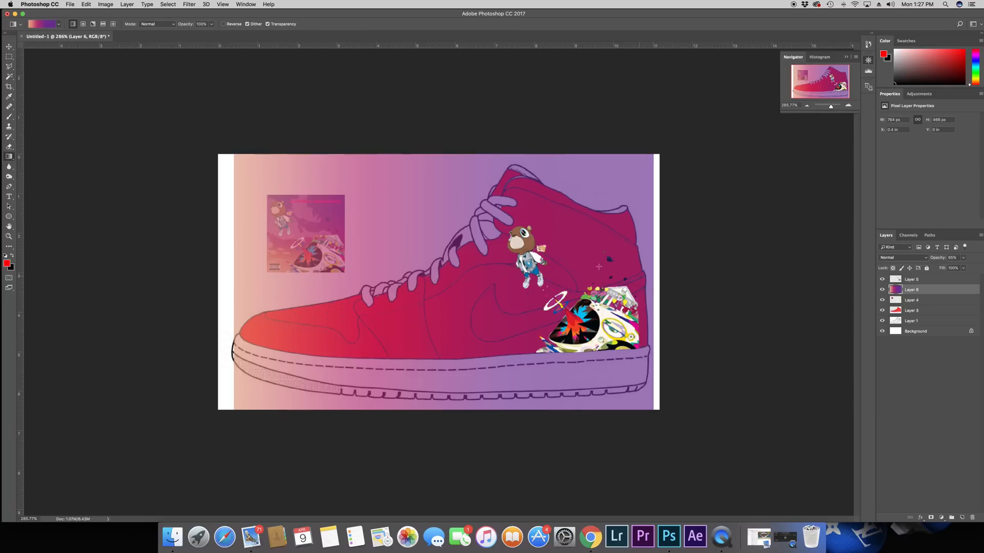
Step: Erase the gradient outside the red fill layer's shape using a Magic Wand selection, then set the gradient layer's opacity to 100%
click(9, 78)
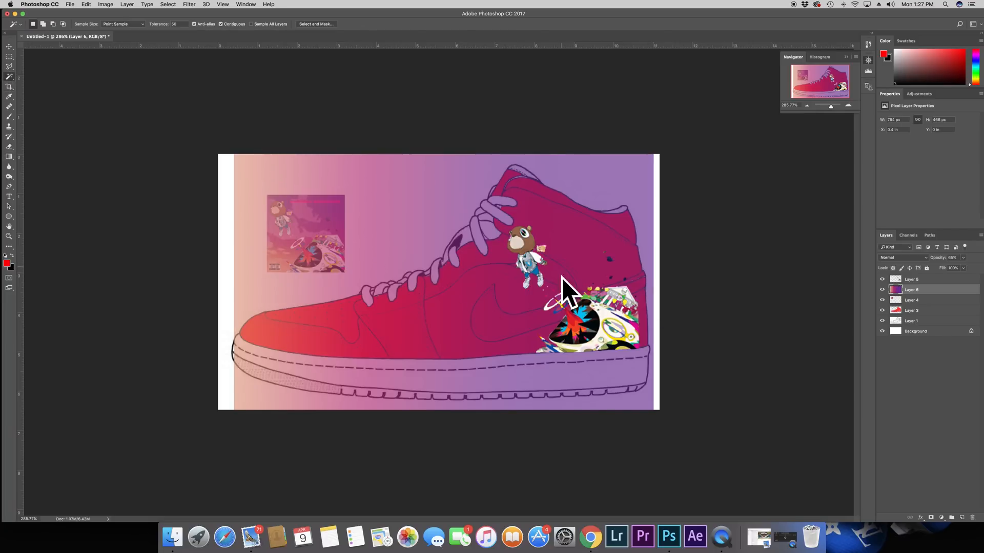
click(933, 311)
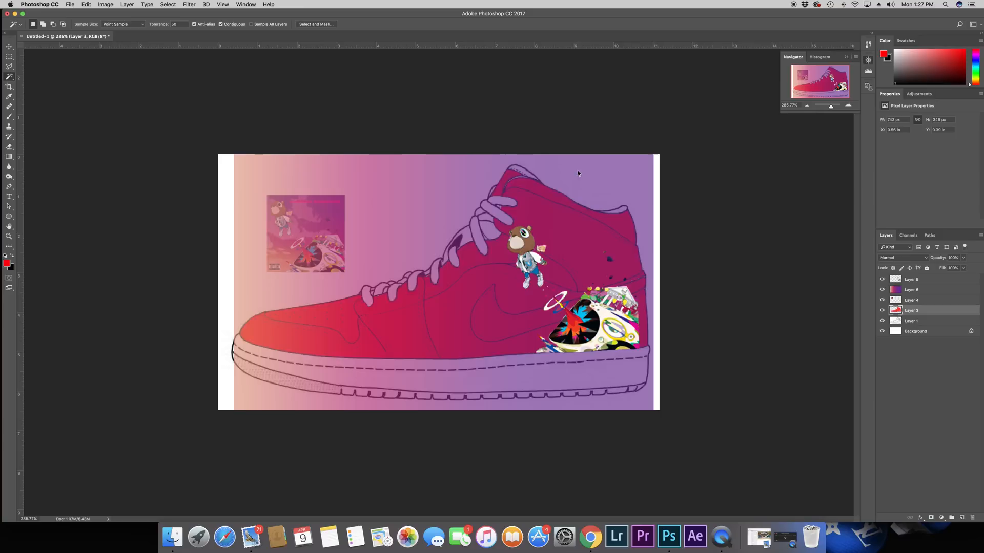
click(941, 290)
key(Delete)
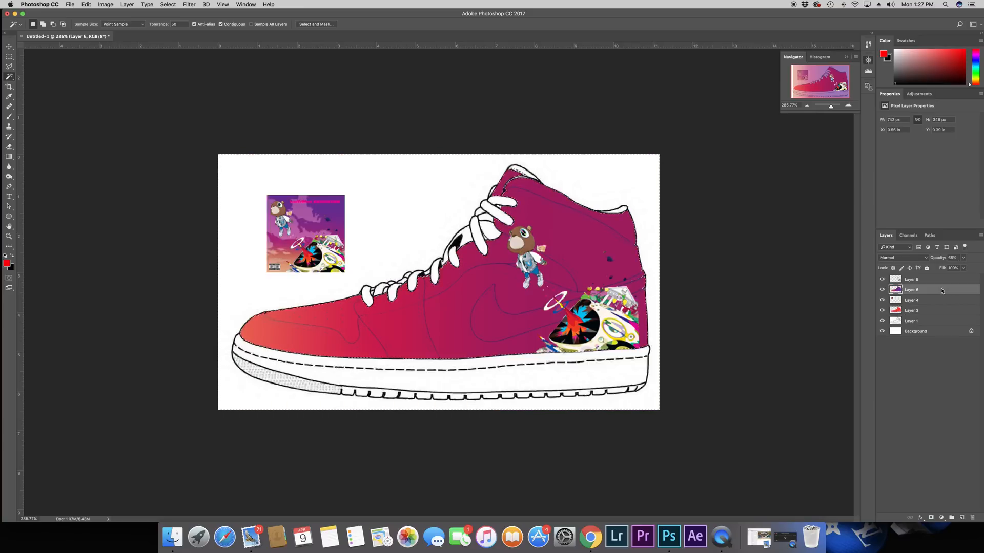
key(super+d)
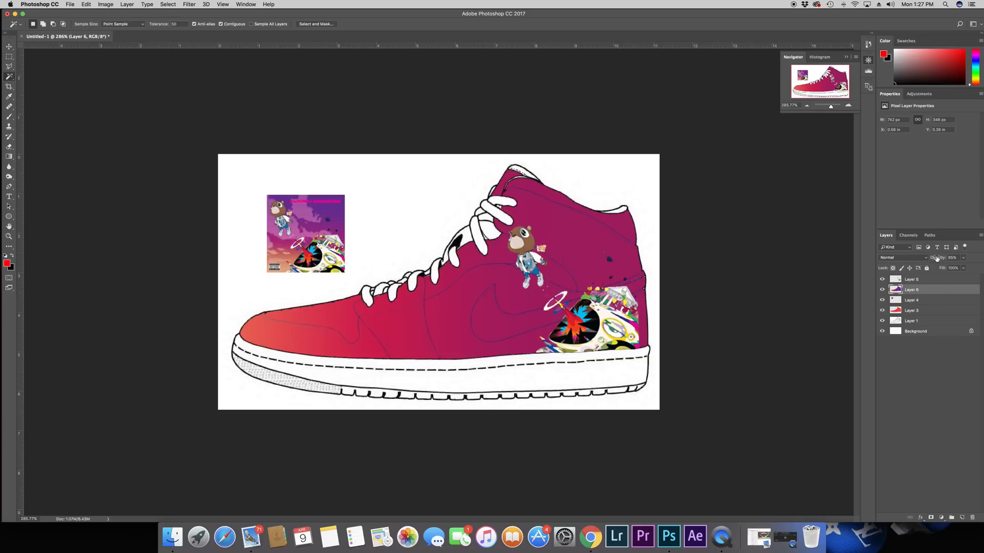
drag(937, 259, 959, 259)
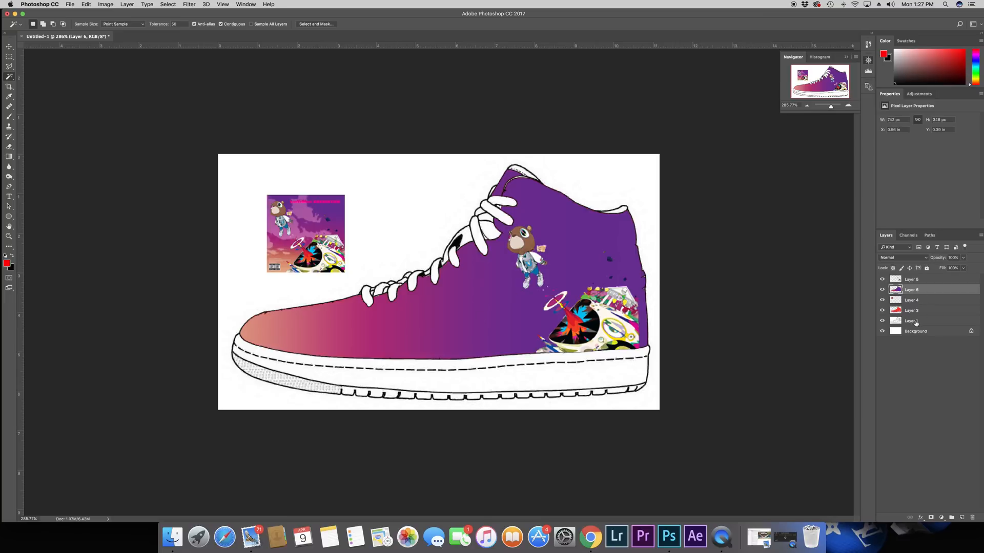
Step: Hide the artwork, gradient, album cover and red fill layers and make the shoe template layer active
drag(882, 291, 897, 318)
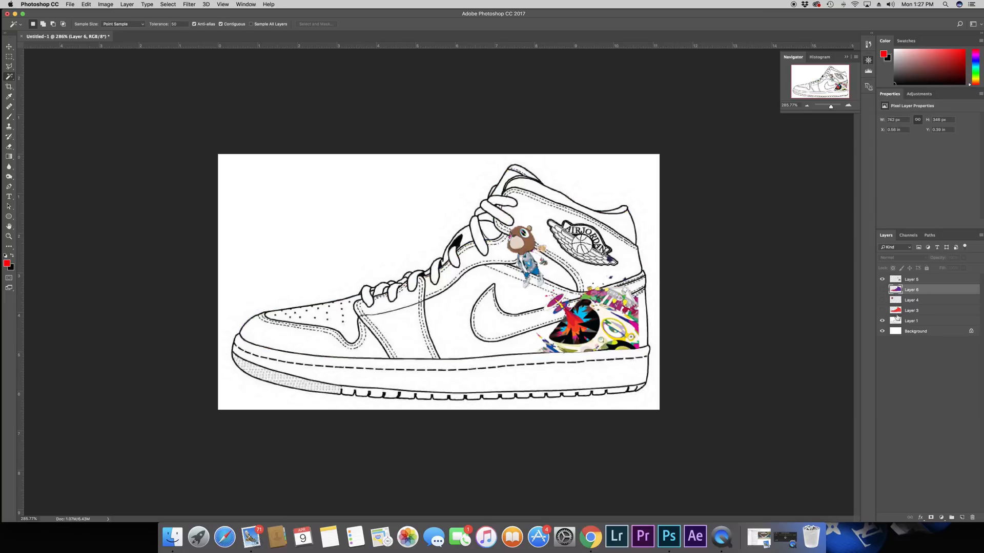
click(917, 322)
click(883, 281)
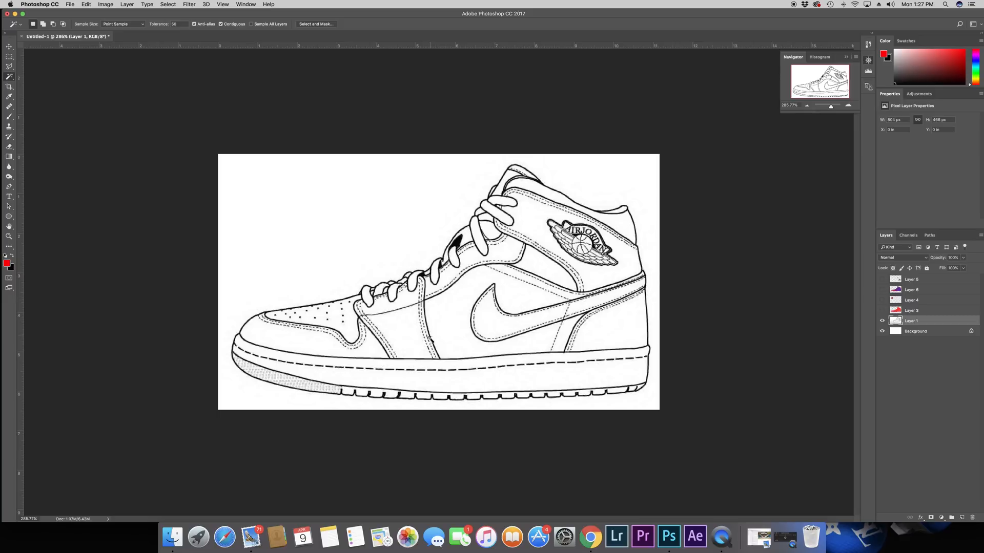
Step: Select the template's black line work with Color Range, sampling a black area and adjusting the fuzziness
click(173, 5)
click(545, 254)
click(458, 248)
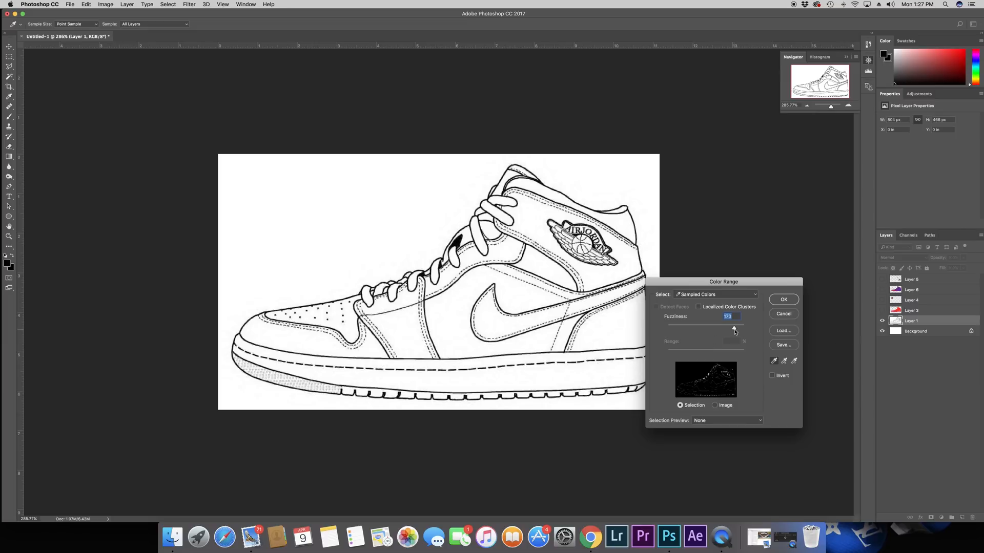
mouse_move(734, 329)
mouse_down()
mouse_move(688, 330)
mouse_move(748, 329)
mouse_up()
mouse_move(743, 328)
mouse_down()
mouse_move(689, 329)
mouse_move(734, 333)
mouse_up()
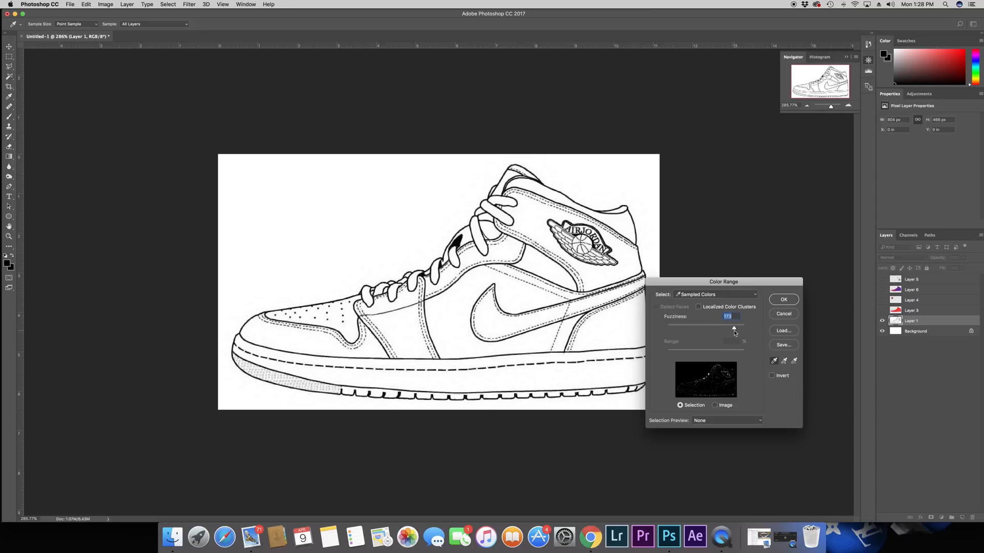
click(784, 302)
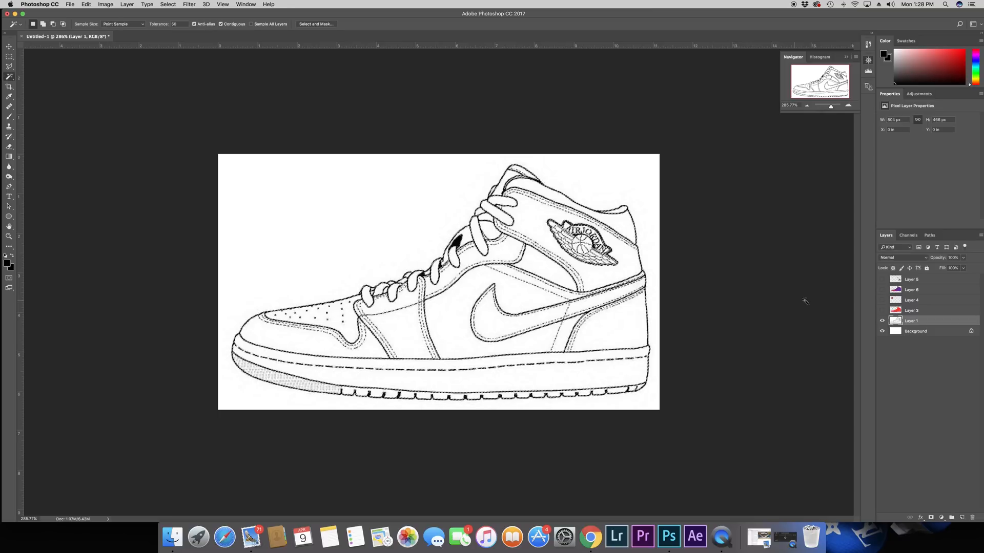
Step: Copy the selected line work to a new layer, place it directly above the gradient layer, and show all hidden layers
right_click(425, 304)
click(450, 446)
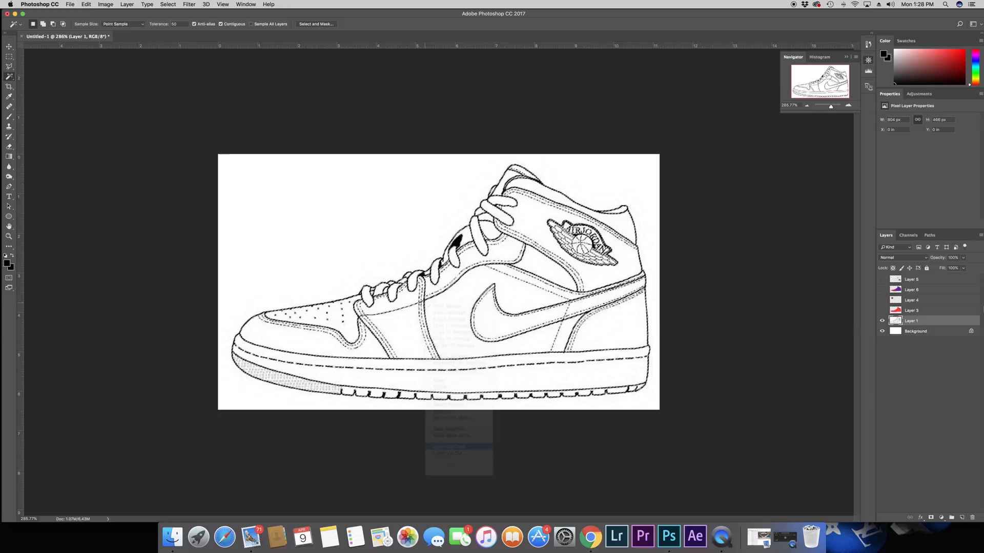
drag(916, 322, 882, 321)
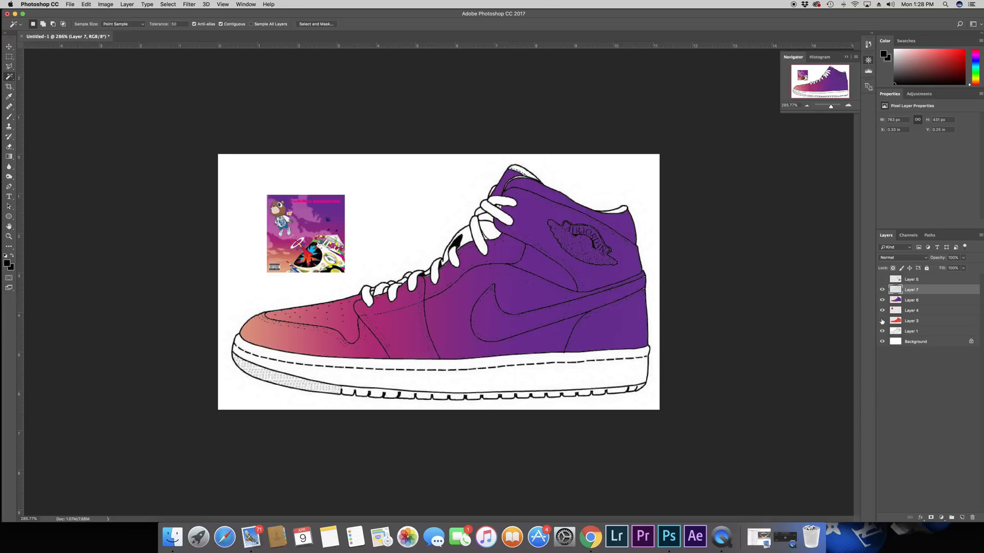
click(882, 279)
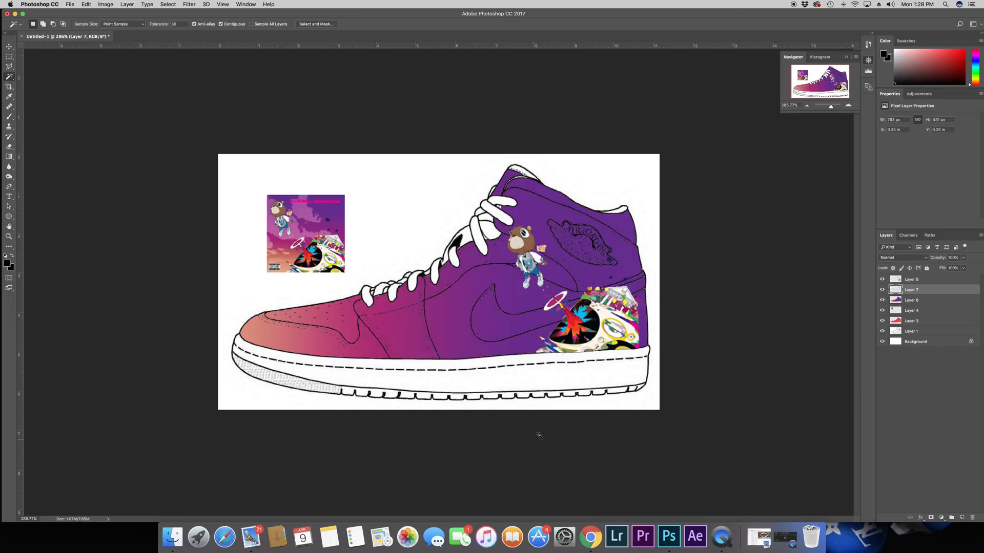
Step: Outline the Air Jordan wings logo on the ankle with the Polygonal Lasso and delete it from the line work layer
click(9, 66)
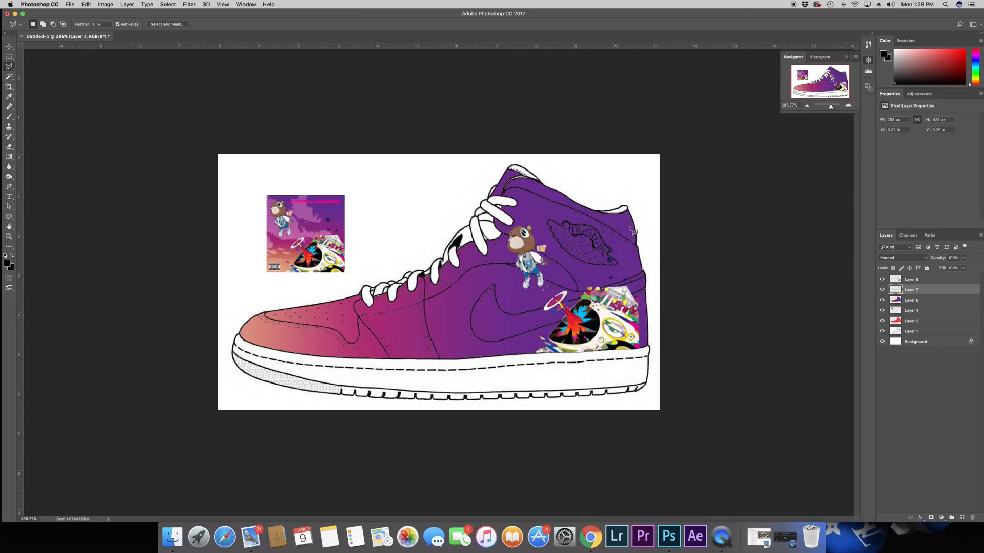
click(532, 207)
click(578, 264)
click(611, 273)
click(632, 264)
click(605, 227)
click(557, 207)
click(533, 207)
key(Delete)
key(super+d)
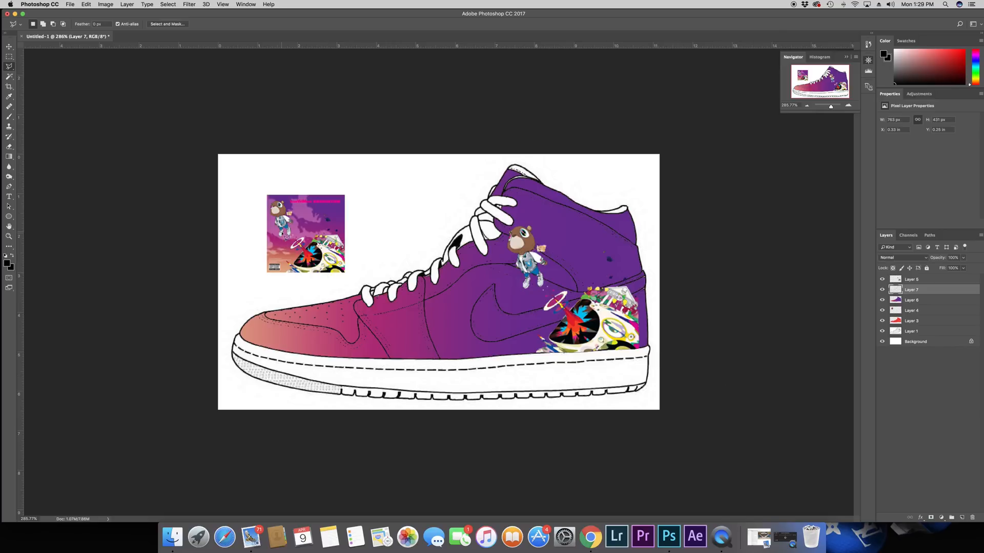
Step: Switch to Chrome and search Google Images for "cloud vector"
click(590, 537)
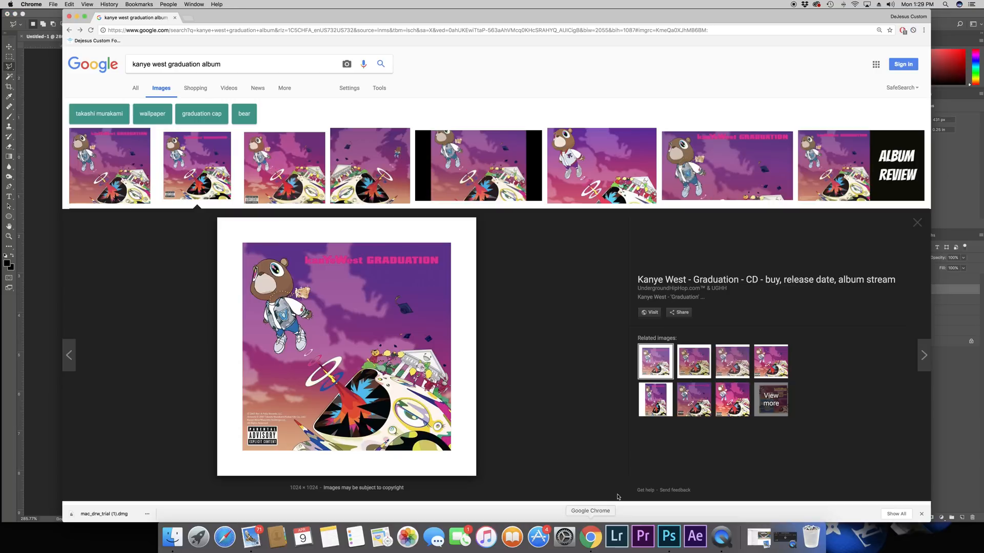
click(202, 30)
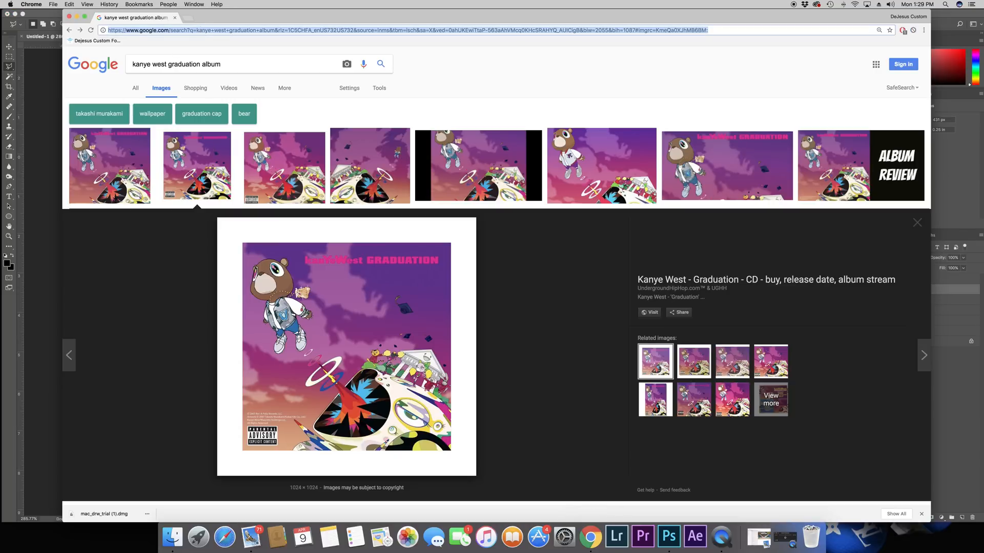
text(cloud)
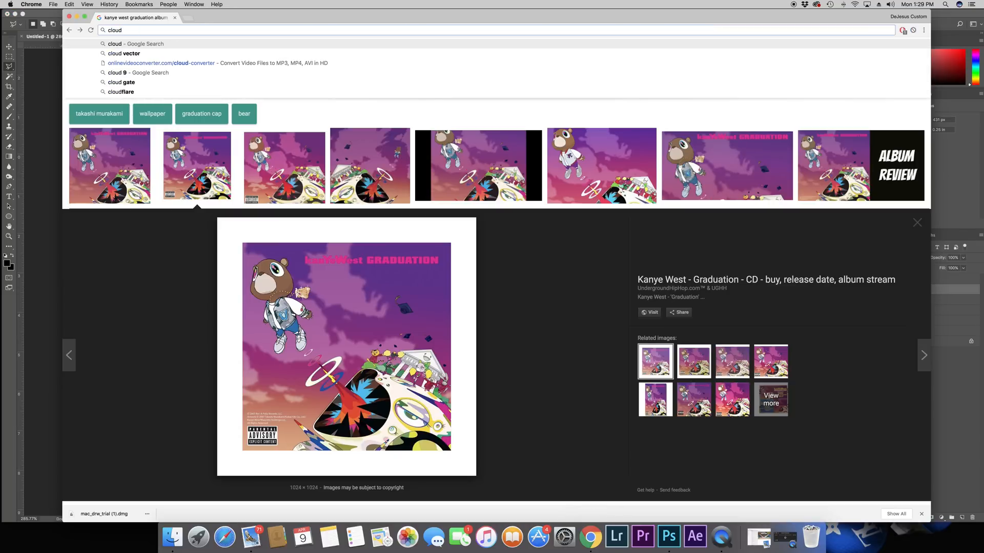
key(Down)
key(Return)
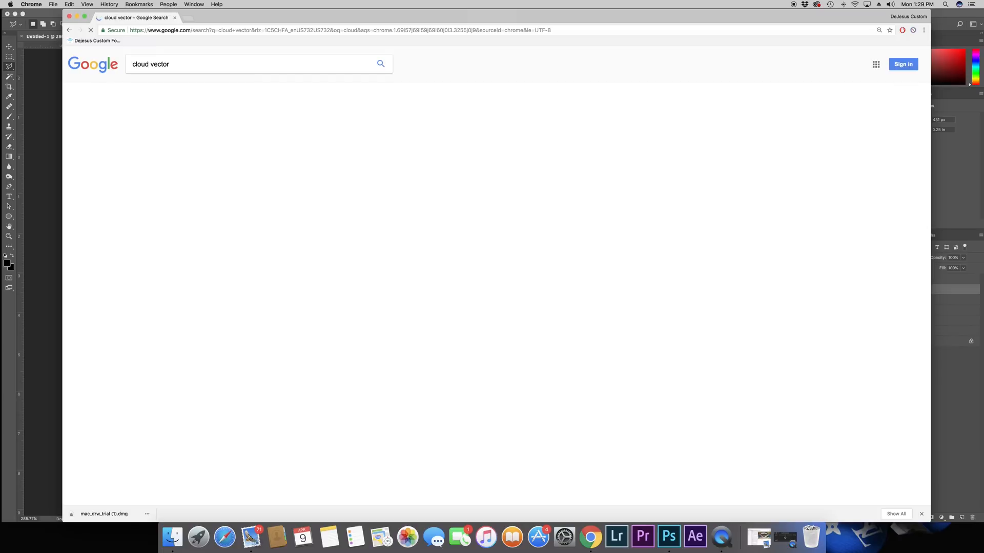
click(157, 89)
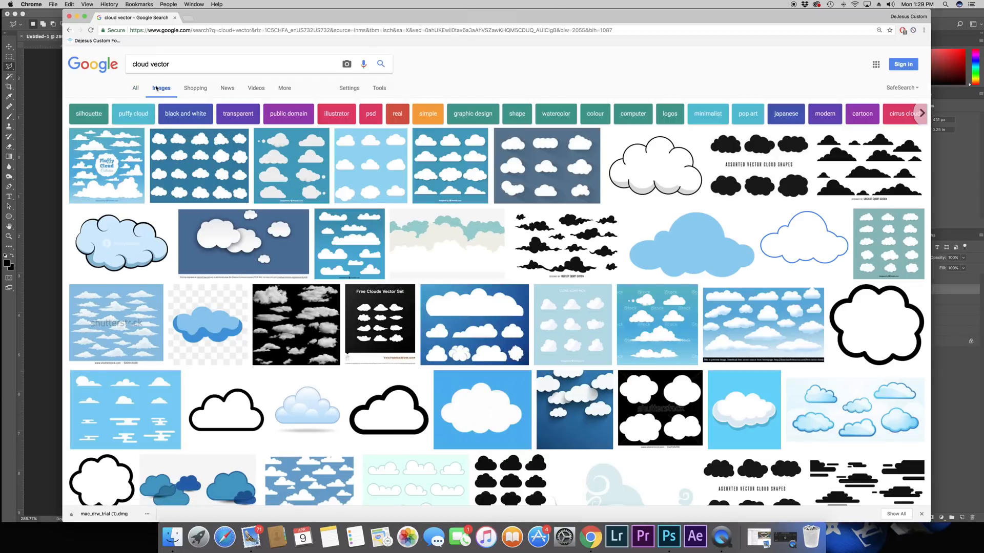
Step: Copy the black cloud silhouette image from the Google results, switch to Photoshop, and paste it into the shoe document
click(873, 163)
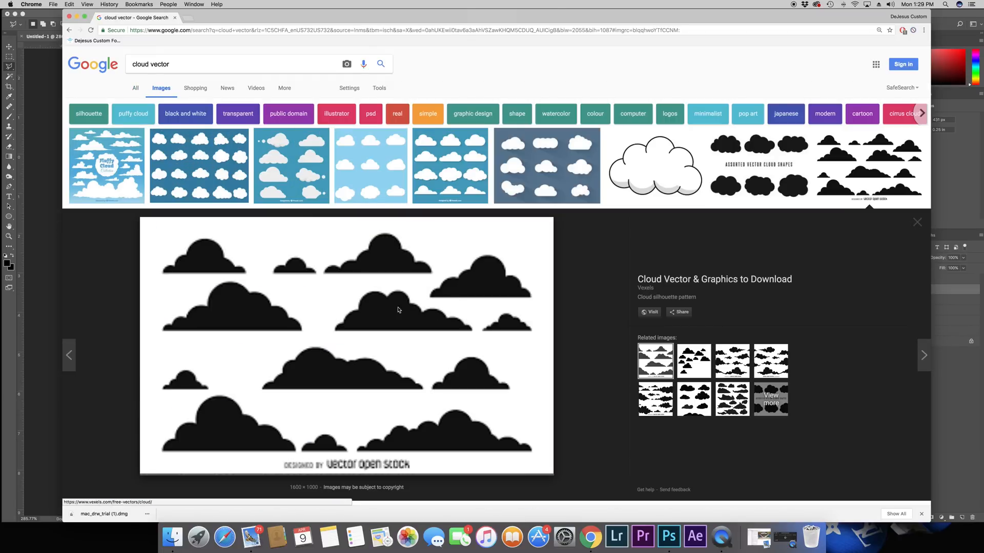
right_click(362, 320)
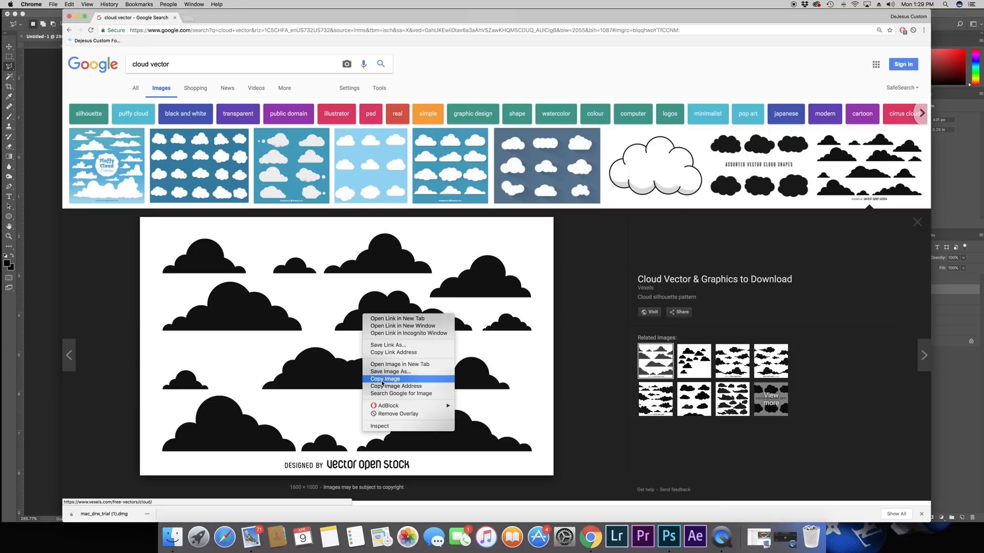
click(385, 379)
click(667, 537)
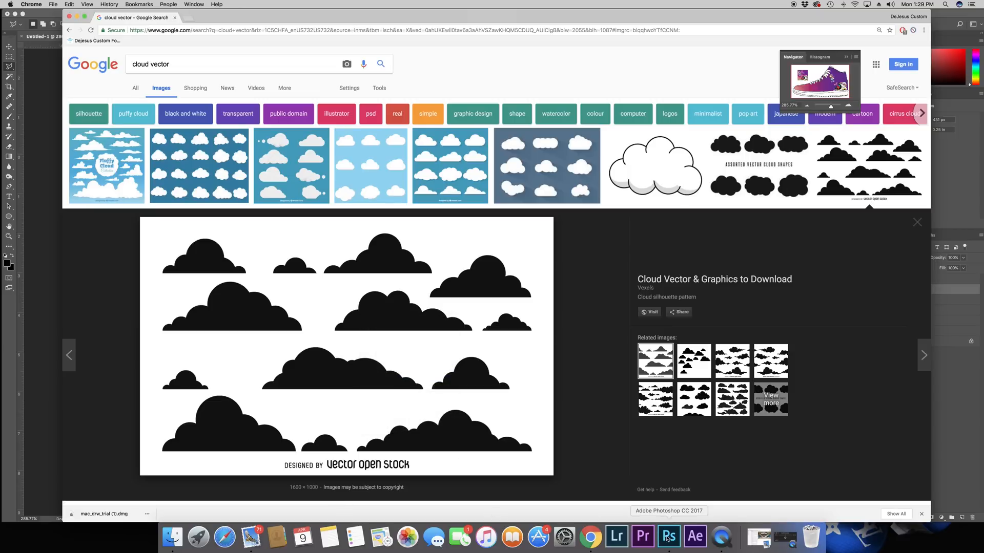
key(super+v)
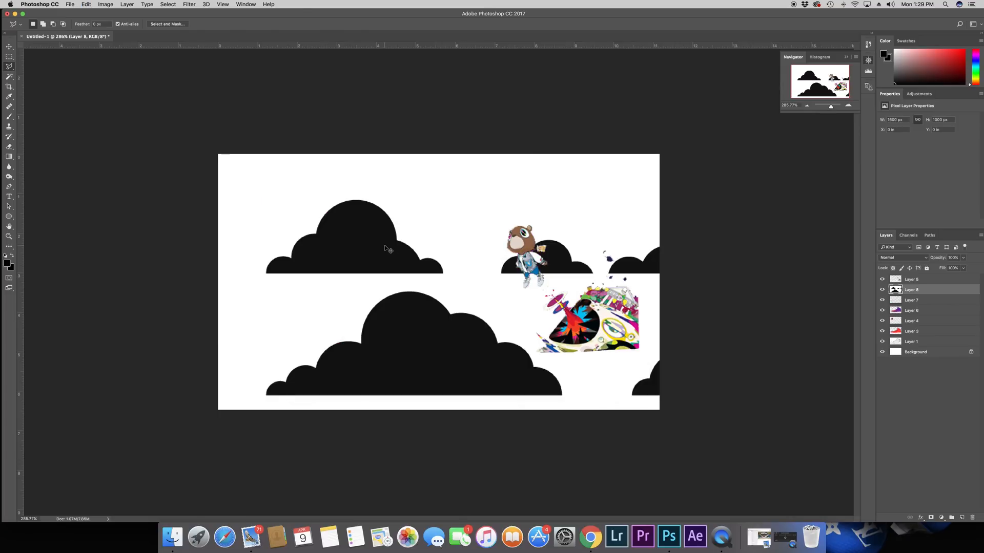
Step: Scale the pasted cloud image down to about 522 px wide and place it over the front of the shoe
key(super+t)
drag(218, 153, 533, 468)
drag(702, 454, 357, 224)
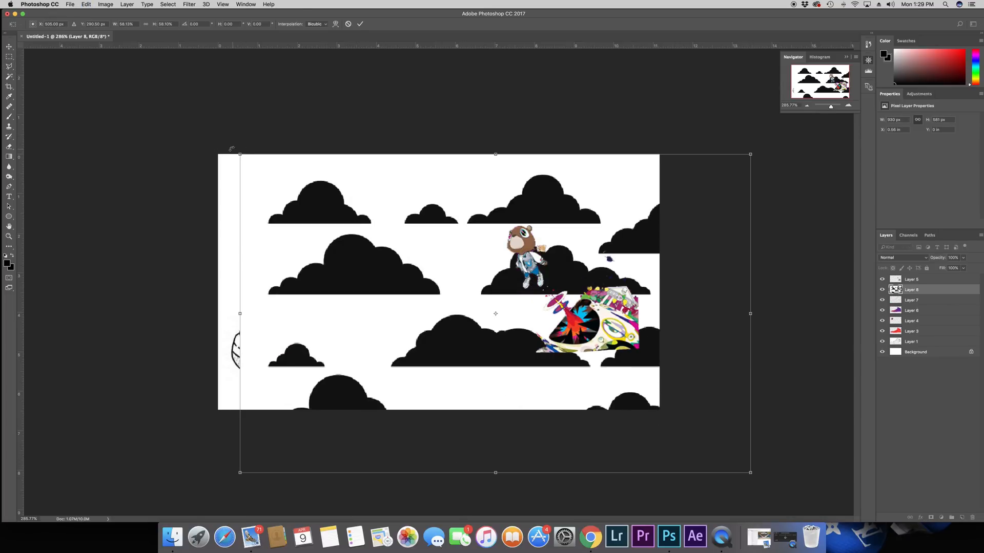
drag(241, 156, 461, 294)
drag(664, 409, 460, 292)
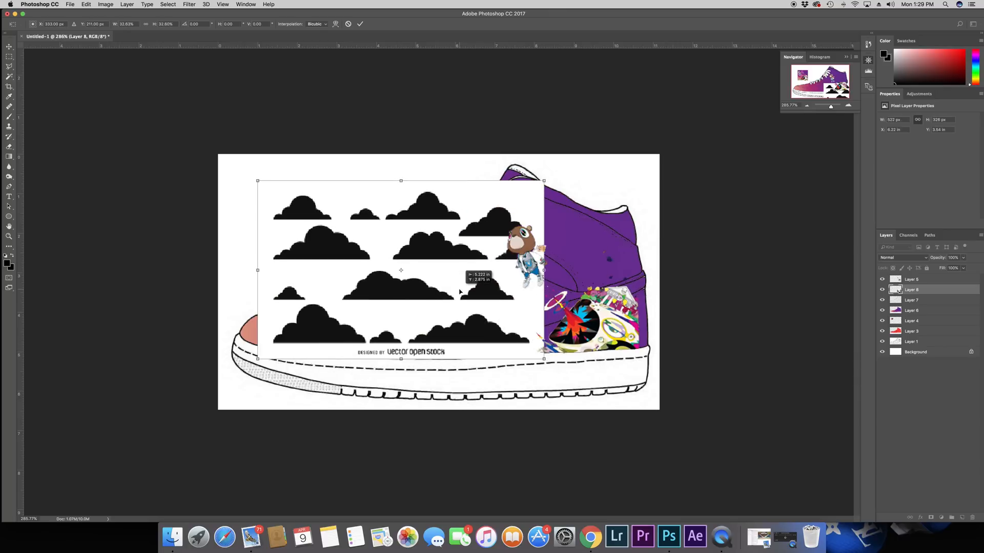
key(Return)
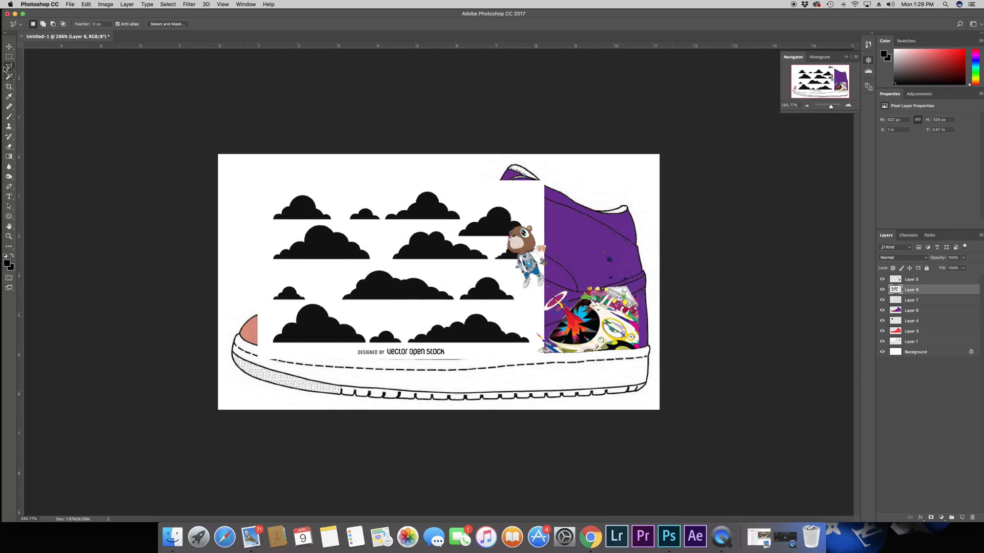
Step: Select the white background around the clouds with the Magic Wand and delete it
click(9, 77)
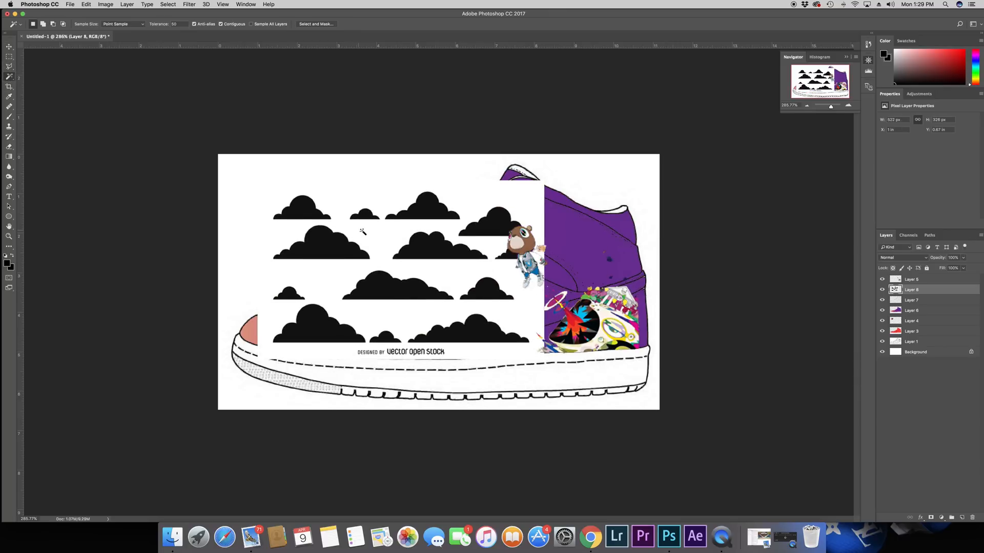
click(338, 206)
key(BackSpace)
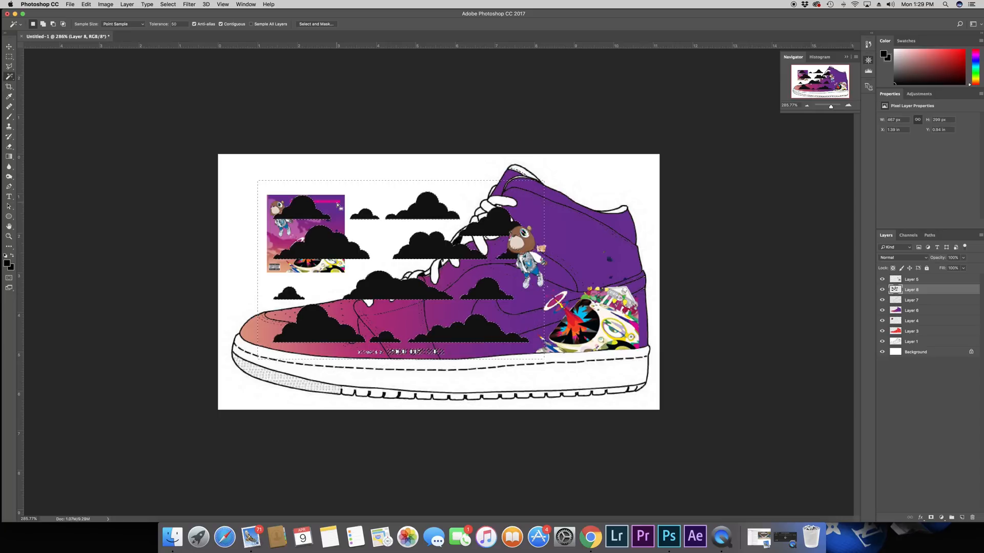
Step: Clear the selection, outline the leftover credit text below the clouds with the Polygonal Lasso, delete it and deselect
key(l)
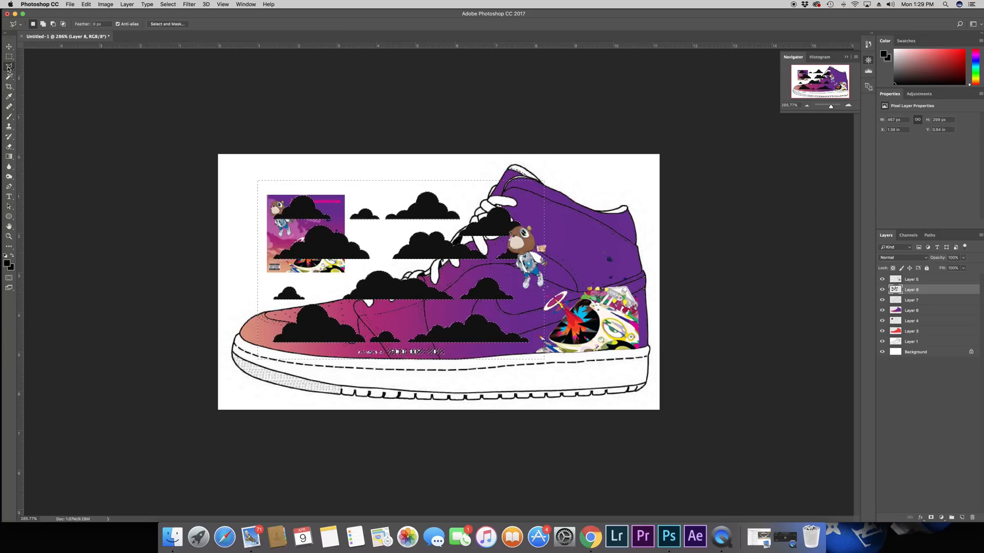
key(super+d)
click(466, 371)
click(447, 348)
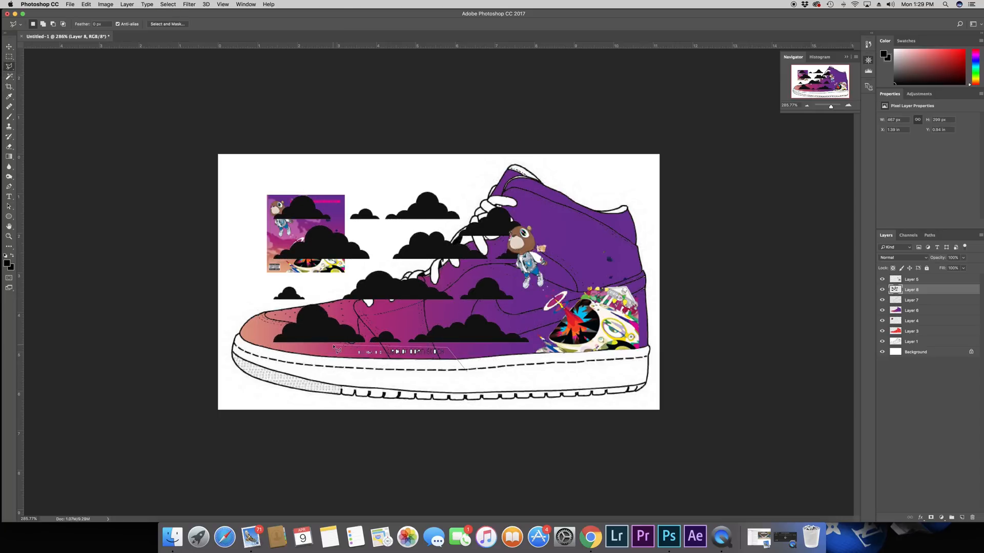
click(333, 345)
click(351, 374)
click(467, 370)
key(Delete)
key(super+d)
Step: Scale the clouds down to about 352 px wide and position them over the toe area of the shoe
key(super+t)
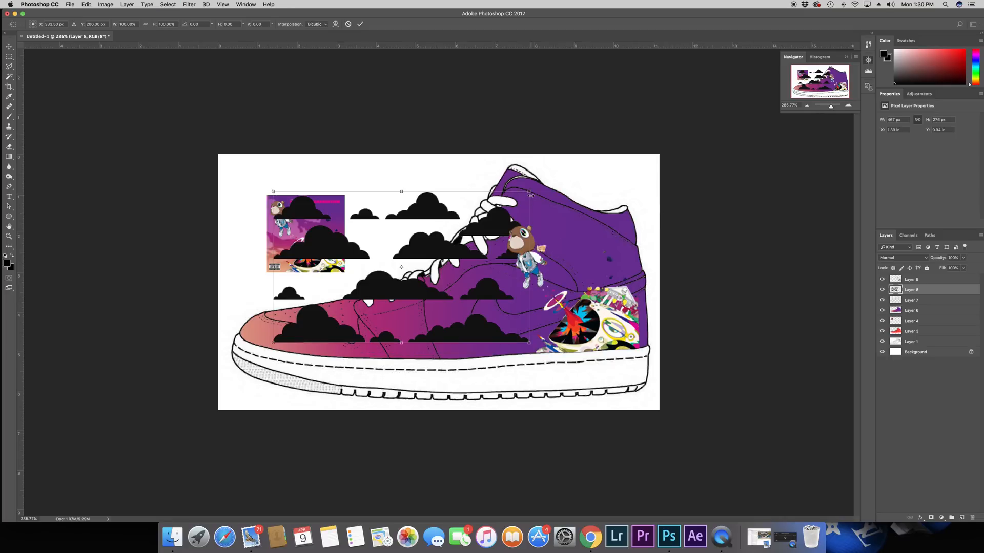
drag(528, 193, 466, 231)
drag(444, 273, 409, 316)
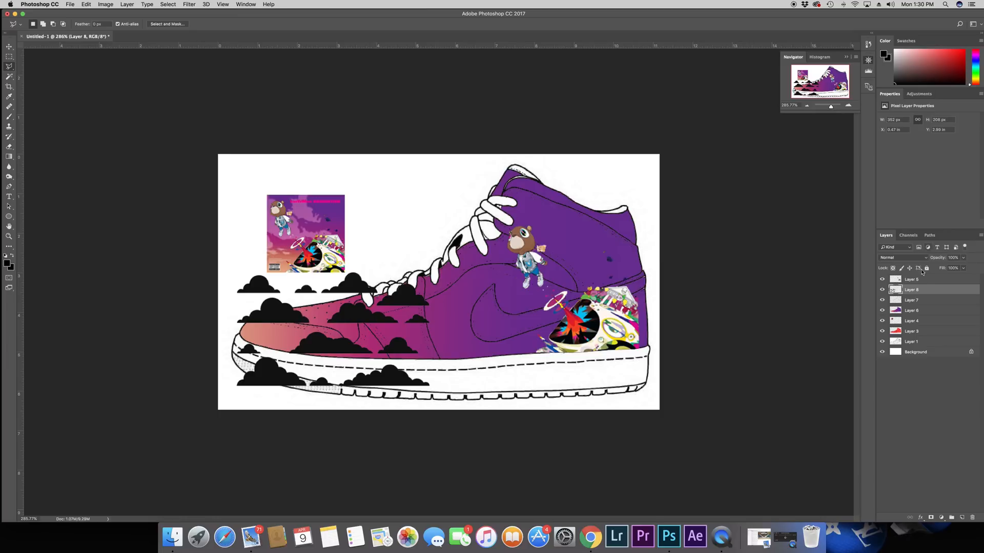
Step: Duplicate the cloud layer and move the copy over the midfoot and heel, beside the toe clouds
right_click(919, 292)
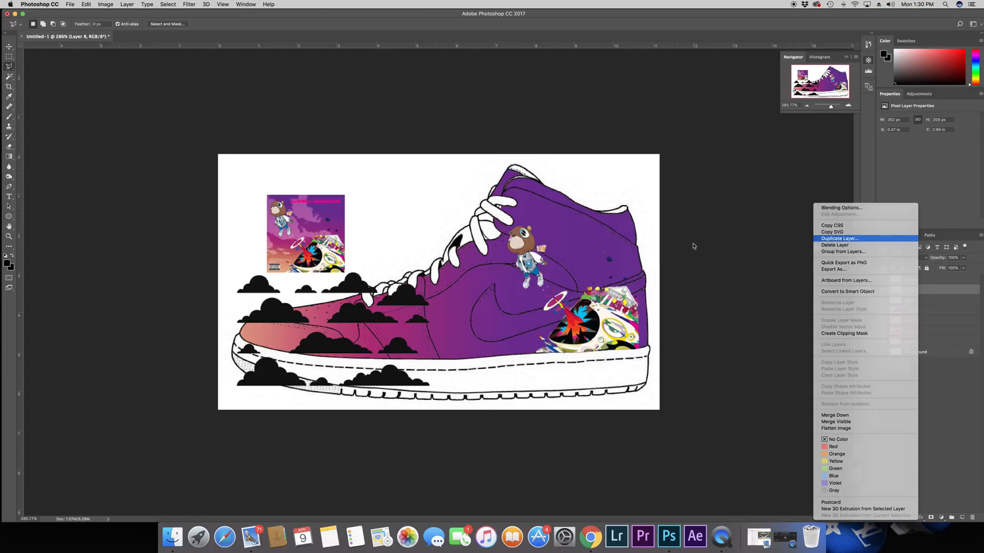
click(861, 238)
click(555, 229)
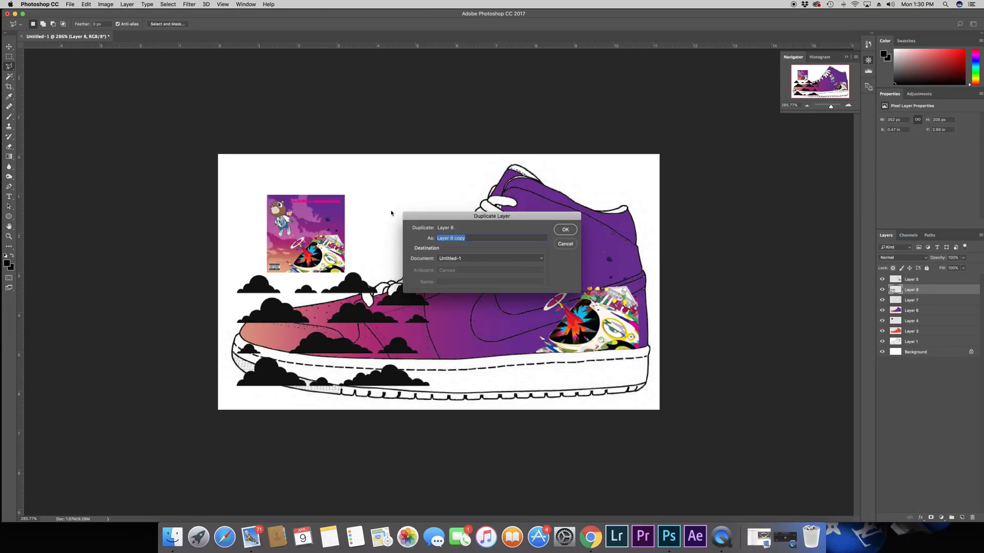
click(8, 47)
drag(318, 326, 546, 330)
key(super+z)
click(928, 295)
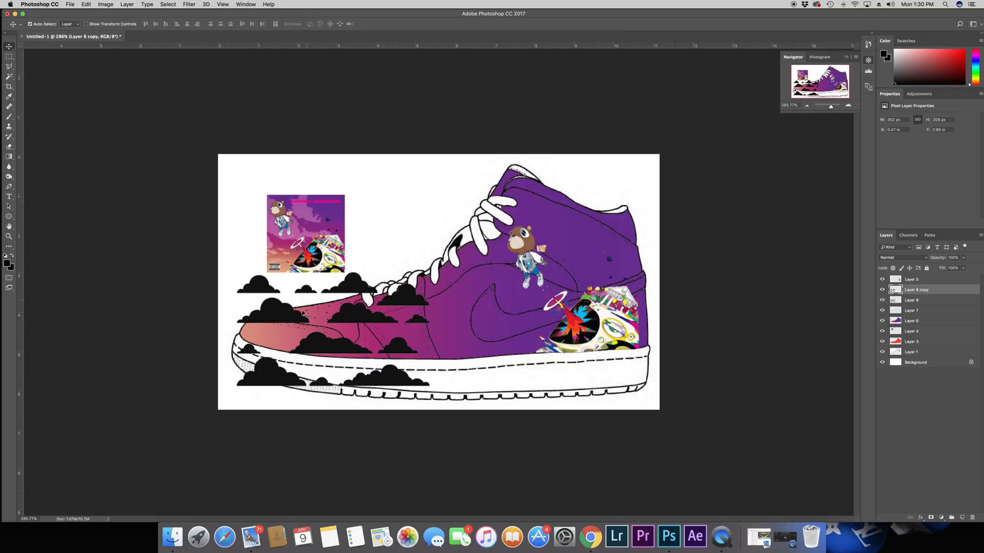
drag(296, 317, 495, 323)
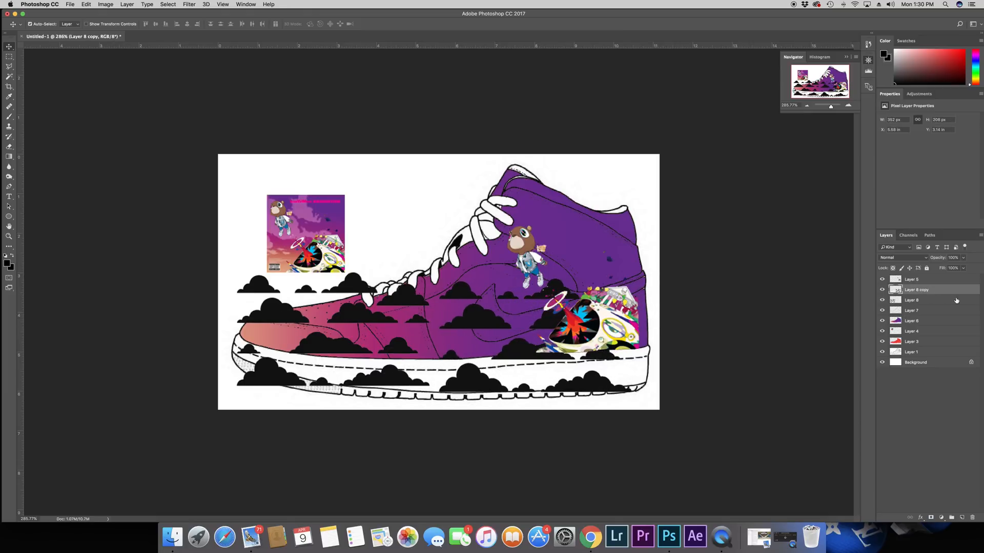
Step: Duplicate the heel cloud layer and move the new copy up over the ankle area of the shoe
right_click(917, 290)
click(872, 238)
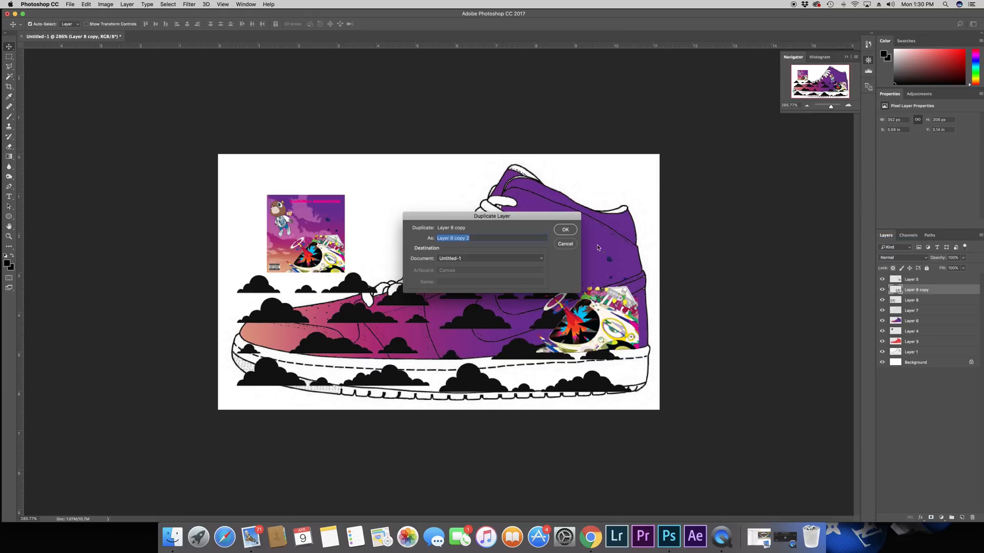
click(566, 232)
drag(515, 377, 570, 236)
key(super+z)
click(927, 292)
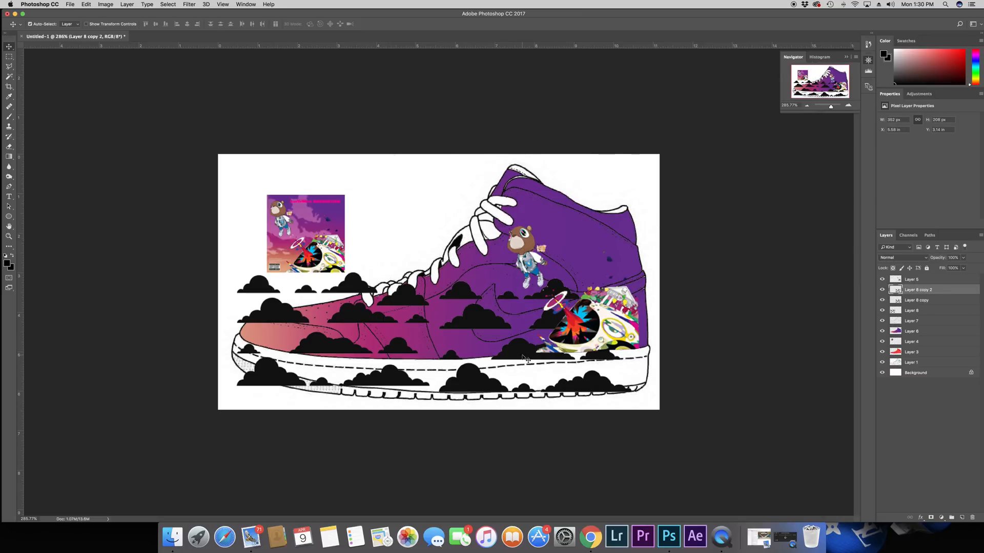
drag(526, 358, 536, 231)
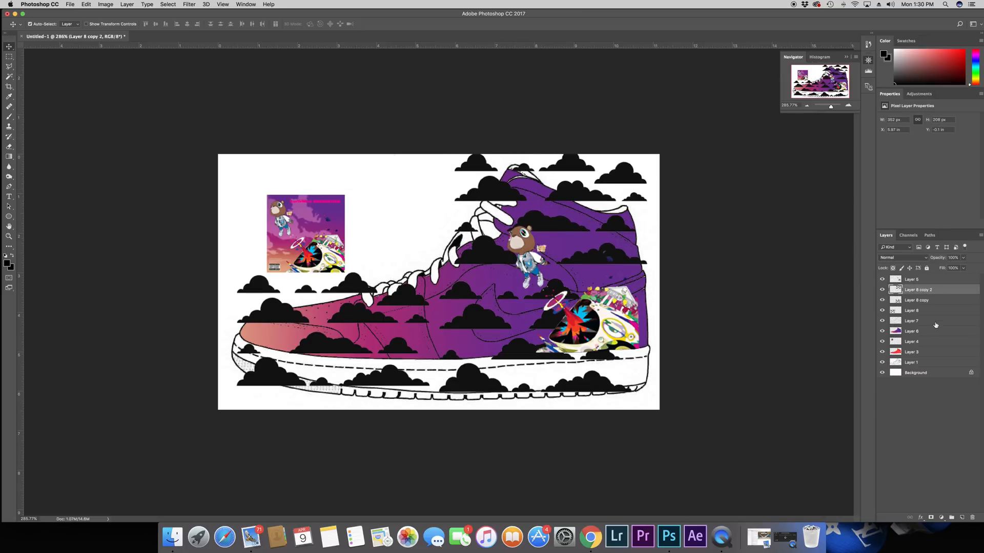
Step: Select the area outside the upper from the gradient layer with the Magic Wand, delete it from all three cloud layers, and deselect
click(10, 77)
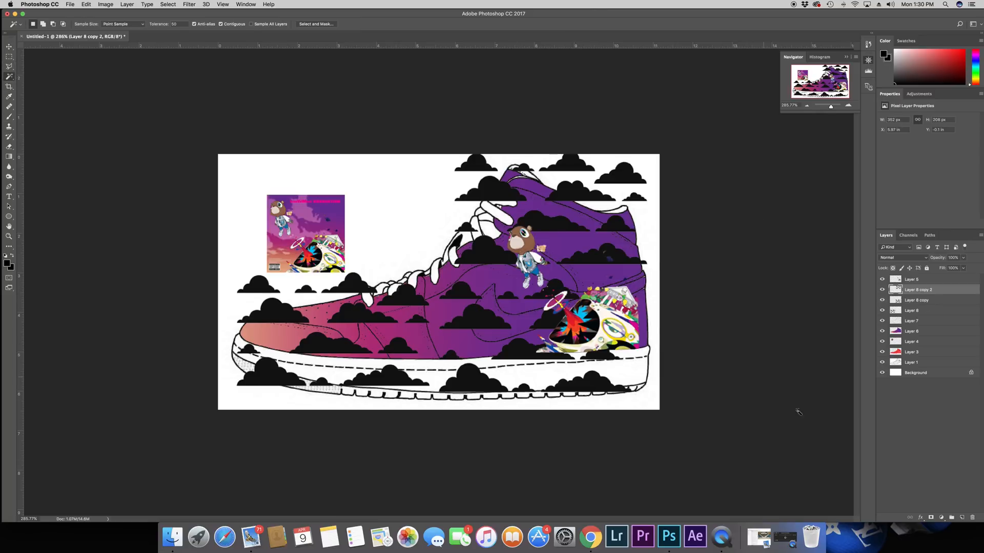
click(933, 334)
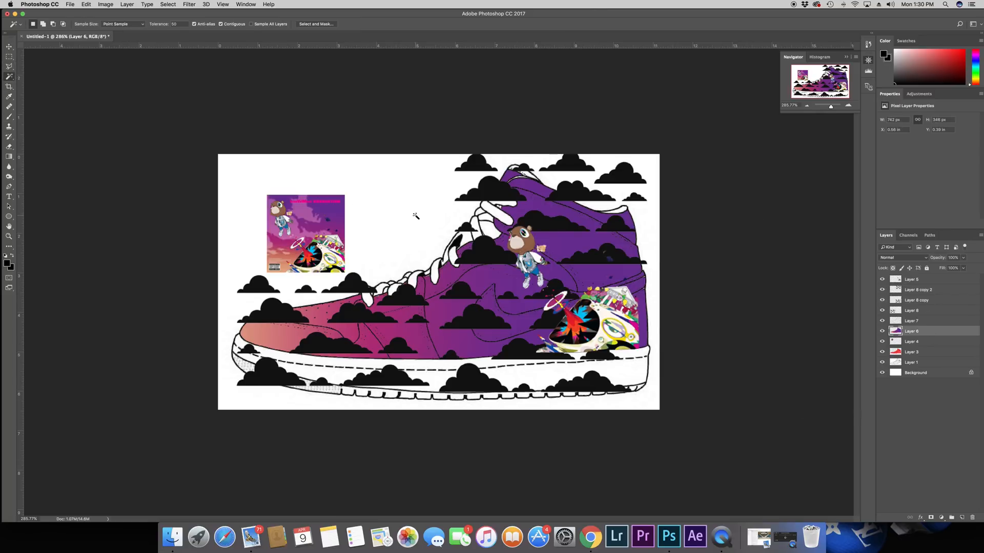
click(348, 218)
click(929, 291)
key(Delete)
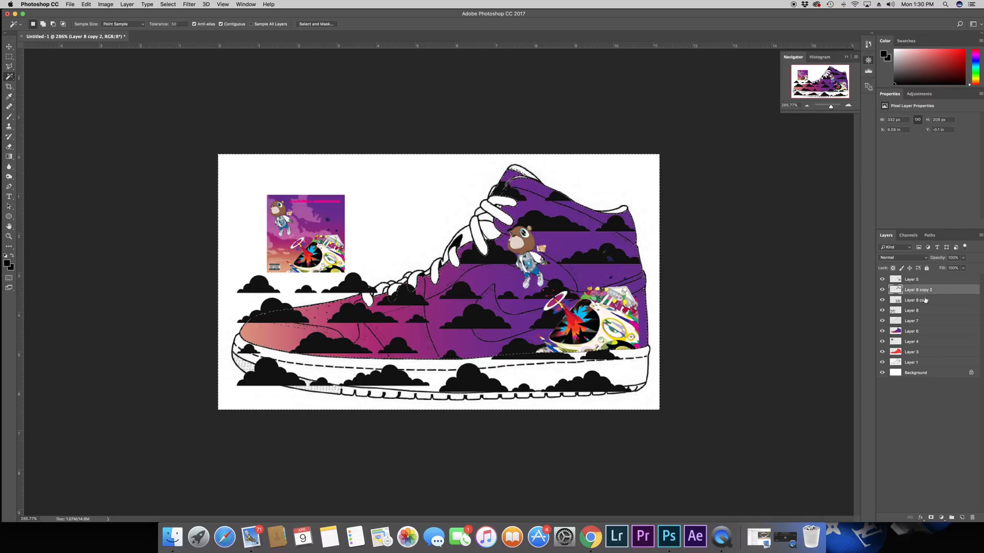
click(919, 301)
key(Delete)
click(917, 311)
key(Delete)
key(ctrl+d)
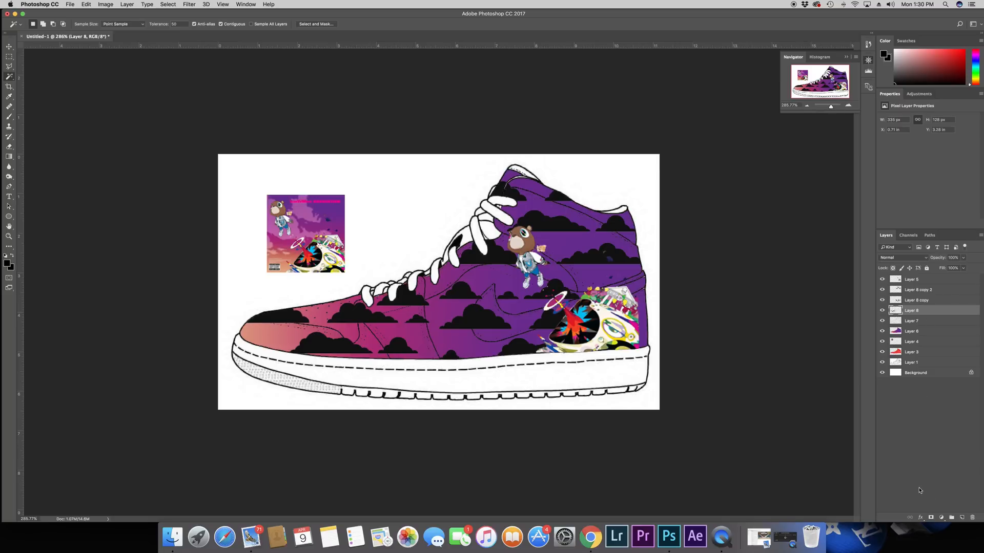
Step: Add a Color Overlay to the toe clouds, sampling the toe's orange and lightening it to salmon e39a8e
click(920, 520)
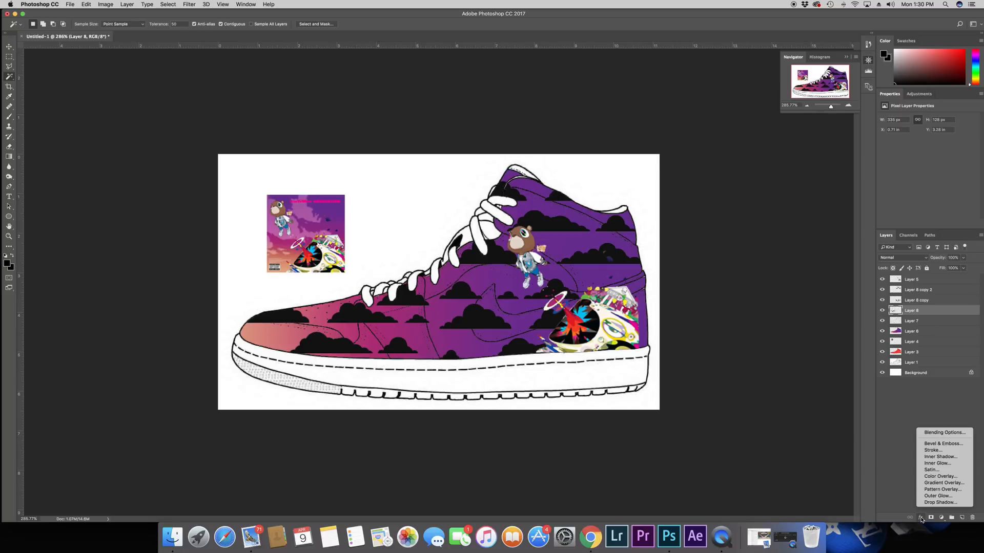
click(940, 477)
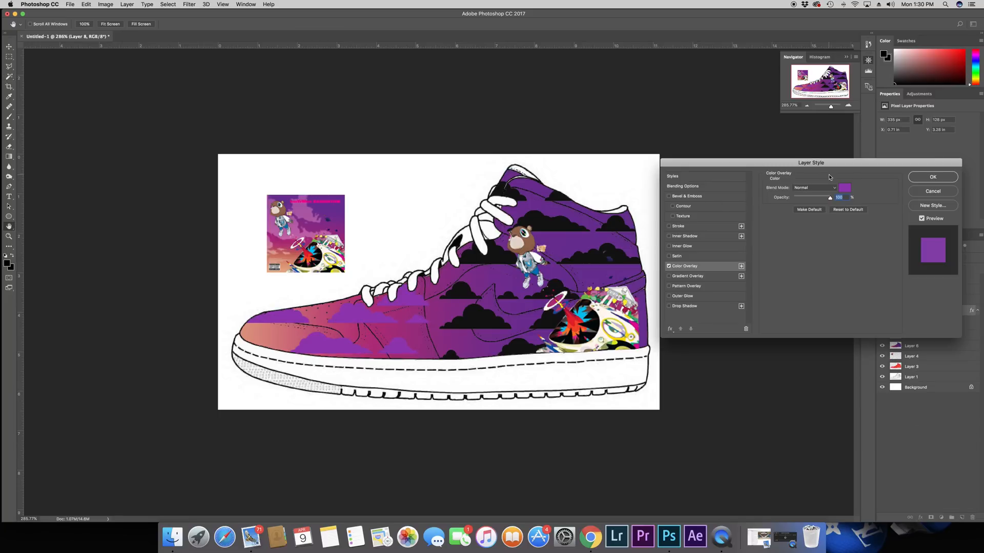
click(845, 188)
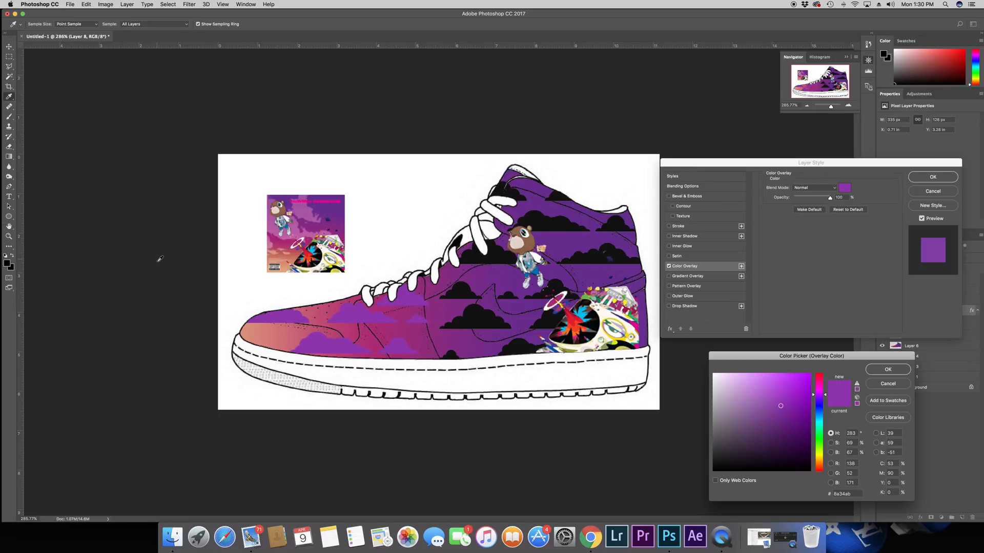
click(259, 329)
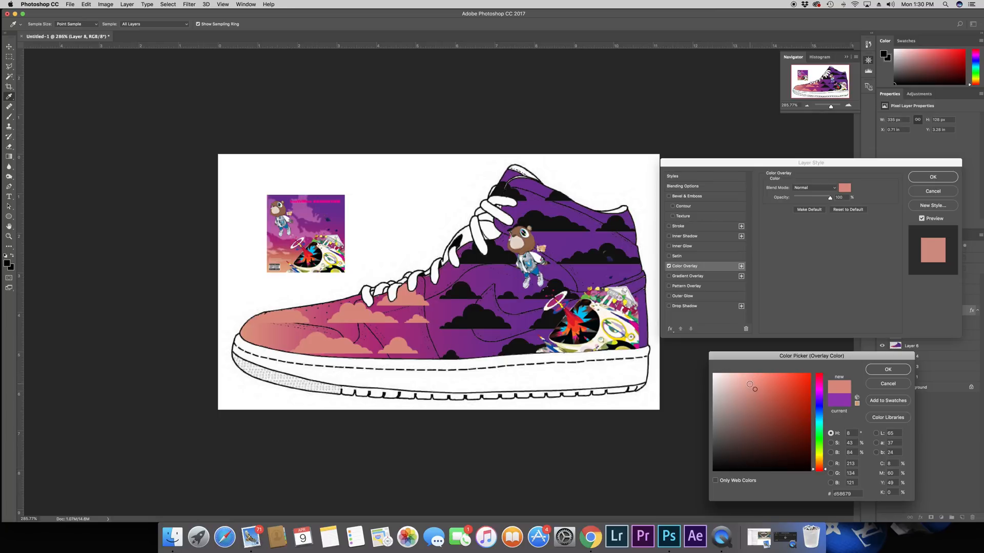
click(749, 384)
click(891, 369)
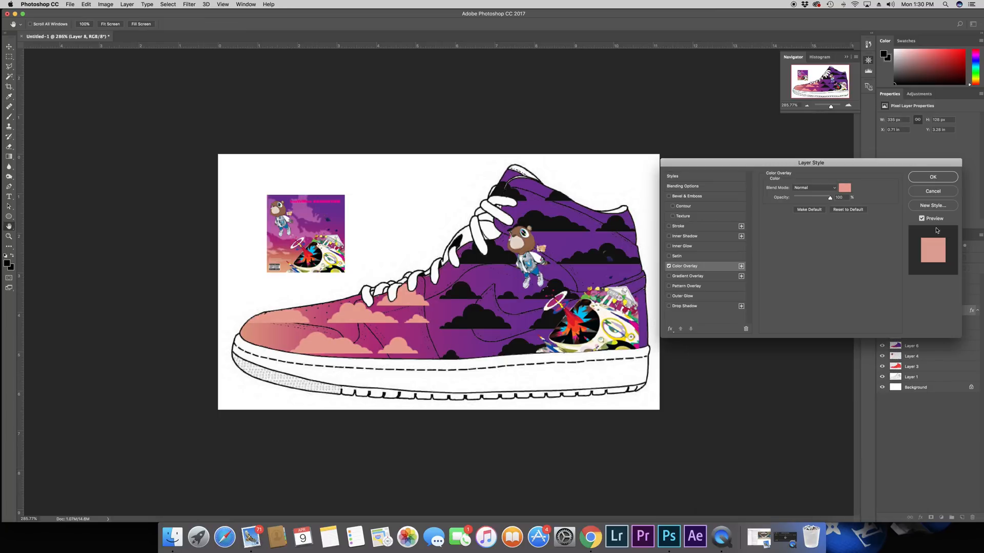
click(931, 176)
Step: Add a Color Overlay to the midfoot and heel clouds, sampling the upper's purple and adjusting it to 85409a
click(925, 302)
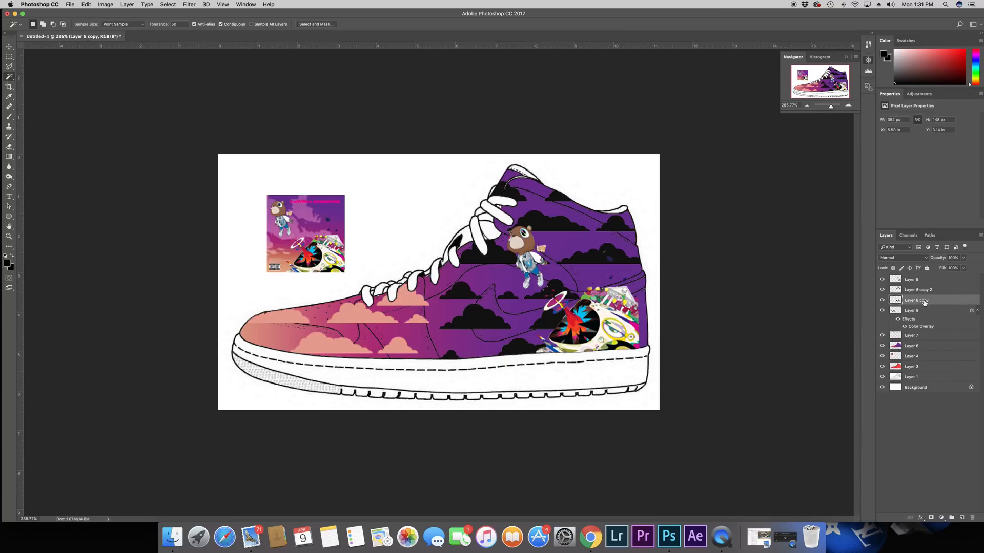
click(921, 518)
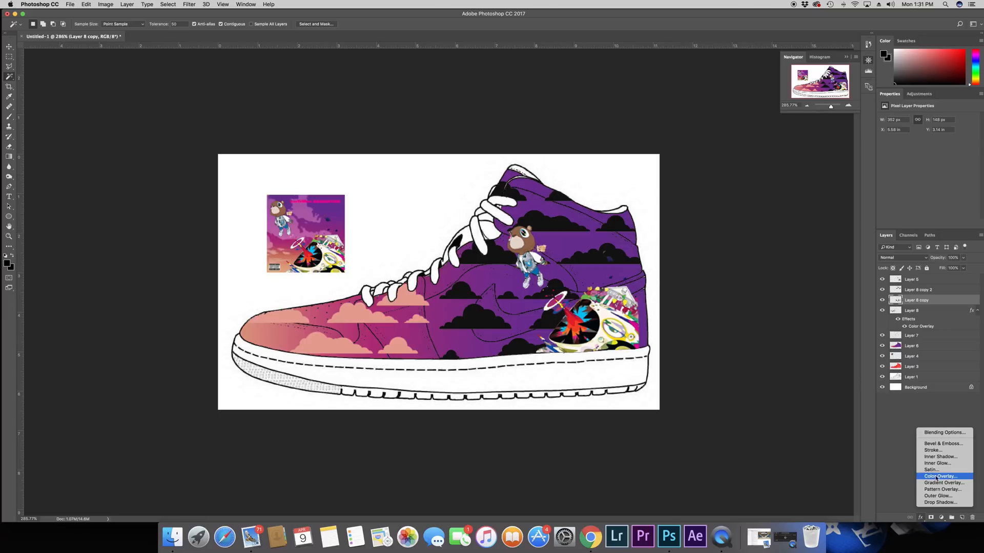
click(942, 476)
click(838, 189)
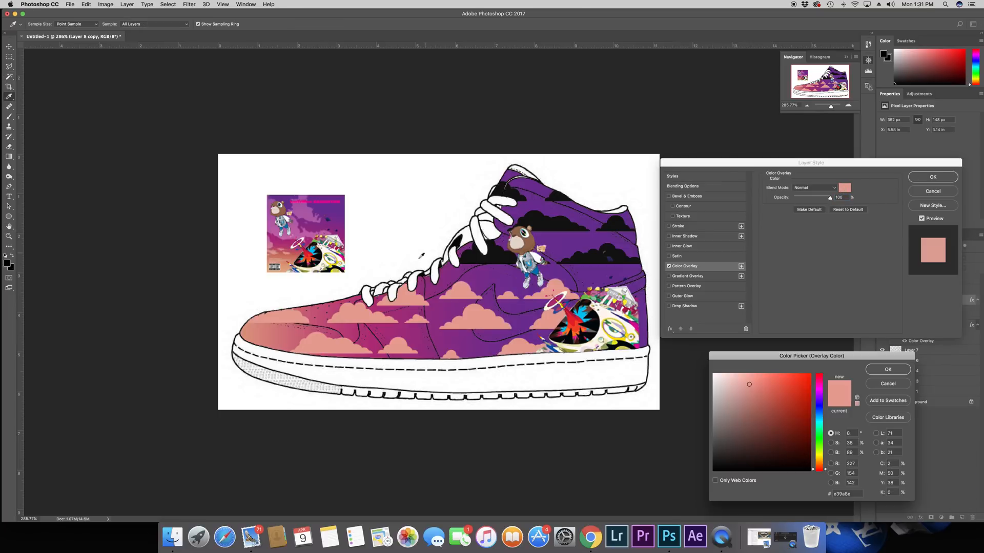
click(486, 272)
click(769, 414)
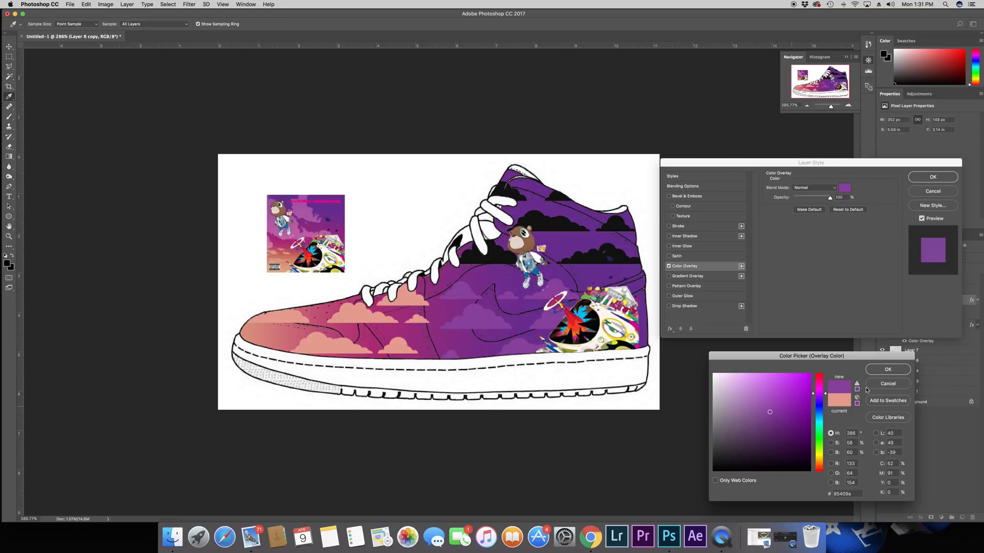
click(888, 370)
click(932, 176)
key(w)
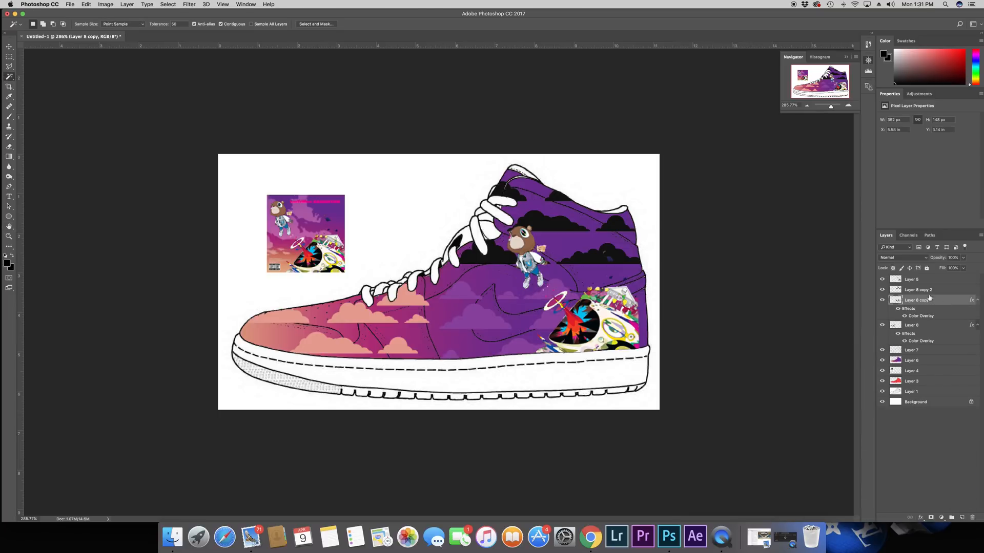
Step: Add a Color Overlay to the ankle clouds in a lighter purple than the upper, 7a40a4
key(super+j)
click(922, 519)
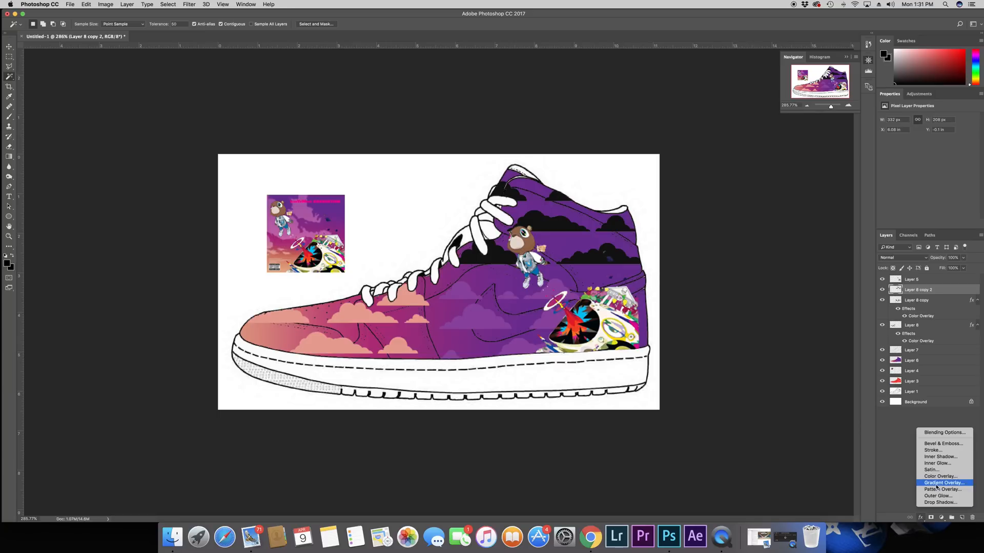
click(930, 482)
click(848, 187)
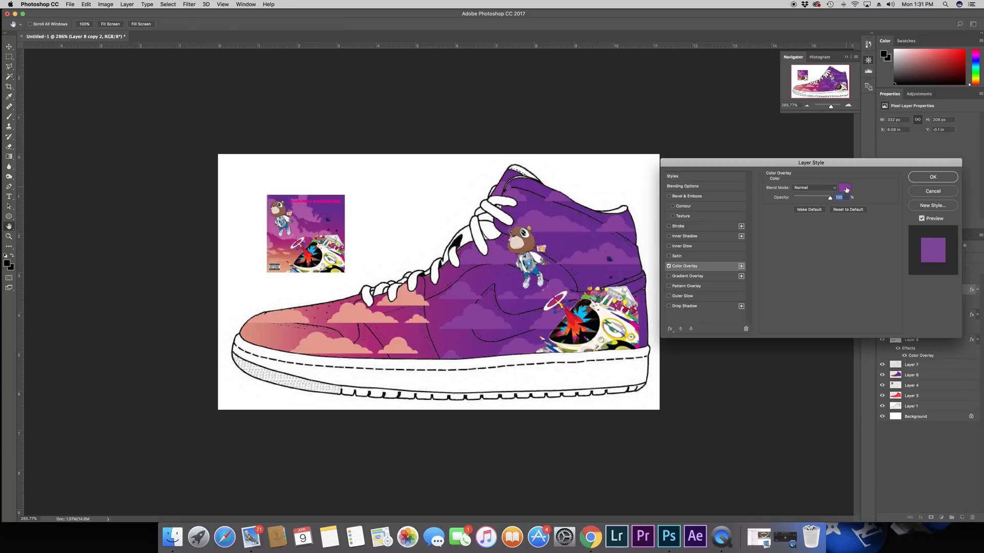
click(776, 403)
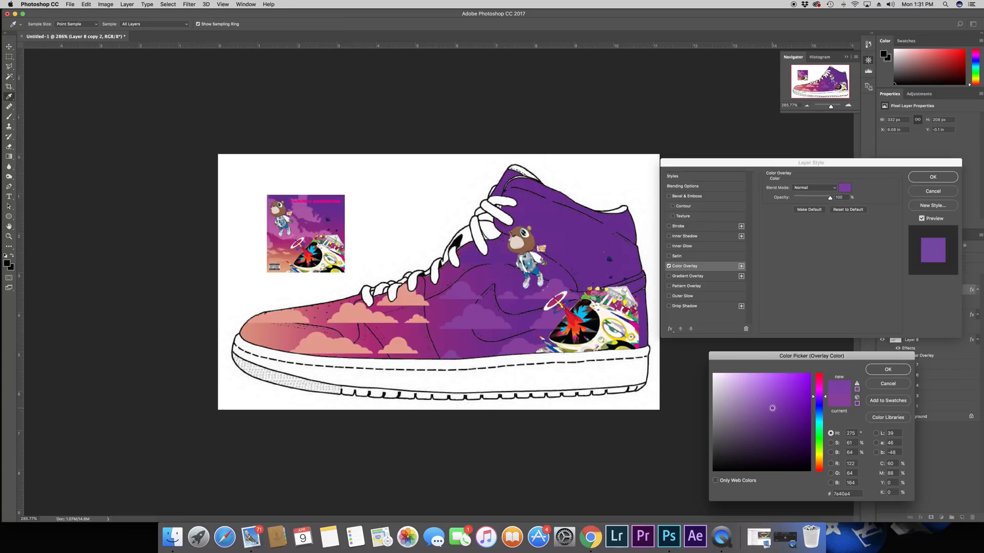
click(888, 369)
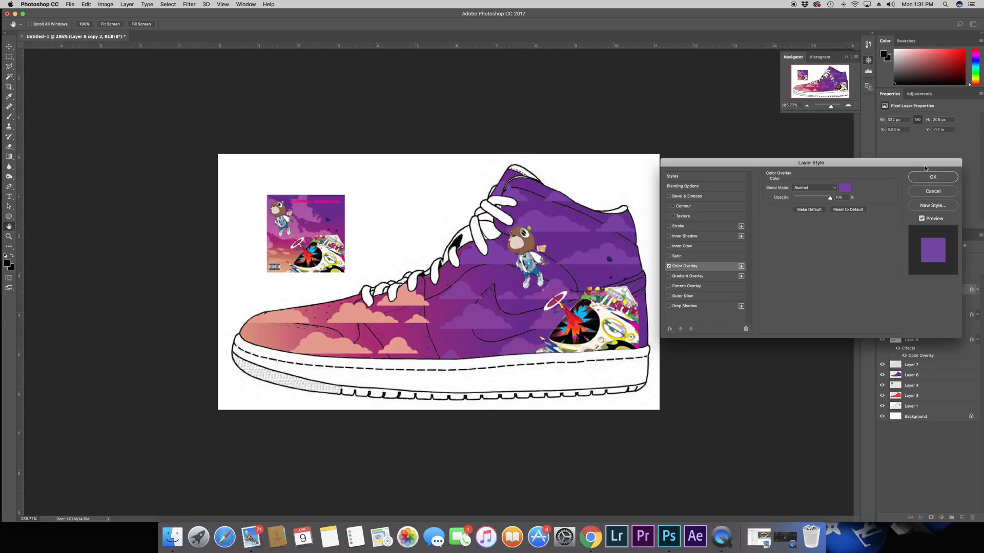
click(930, 176)
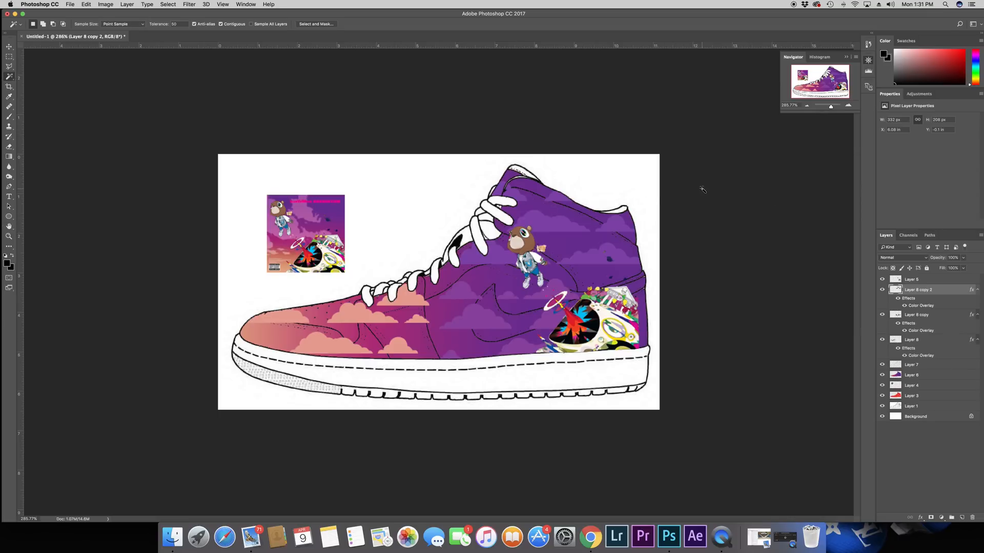